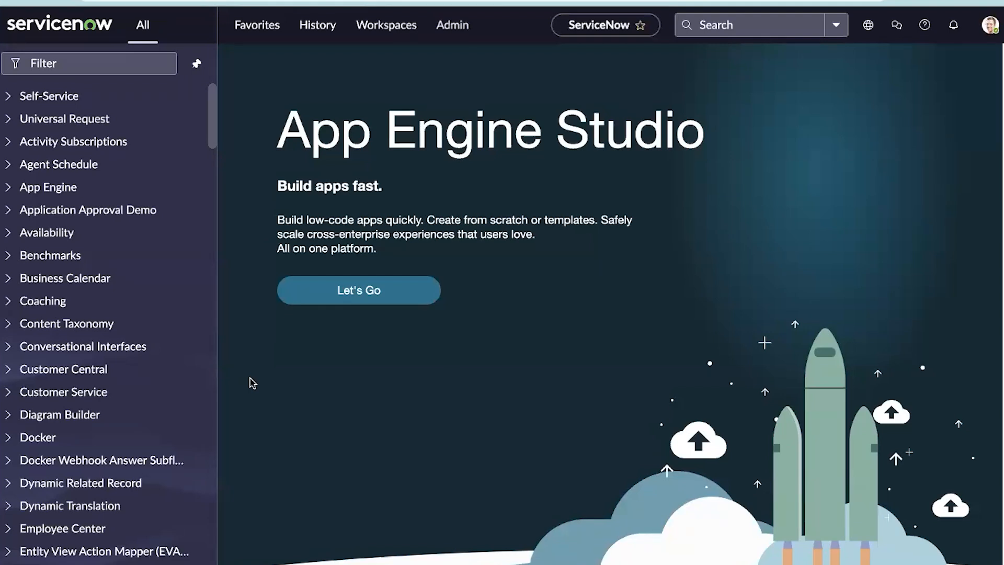
Search the navigator for SLA and open the SLA Definitions list
{"action": "left_click", "coordinate": [98, 63]}
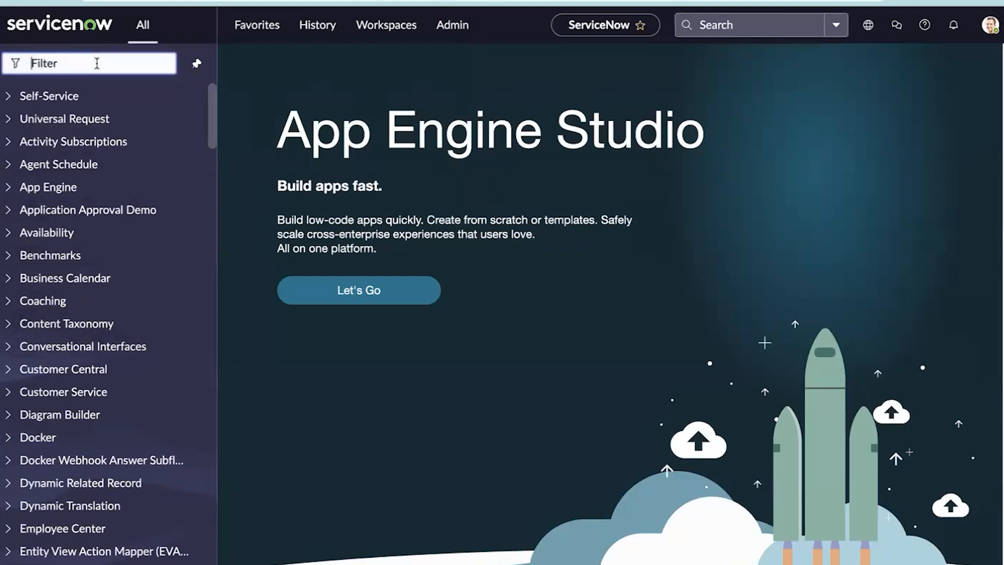
{"action": "type", "text": "SLA"}
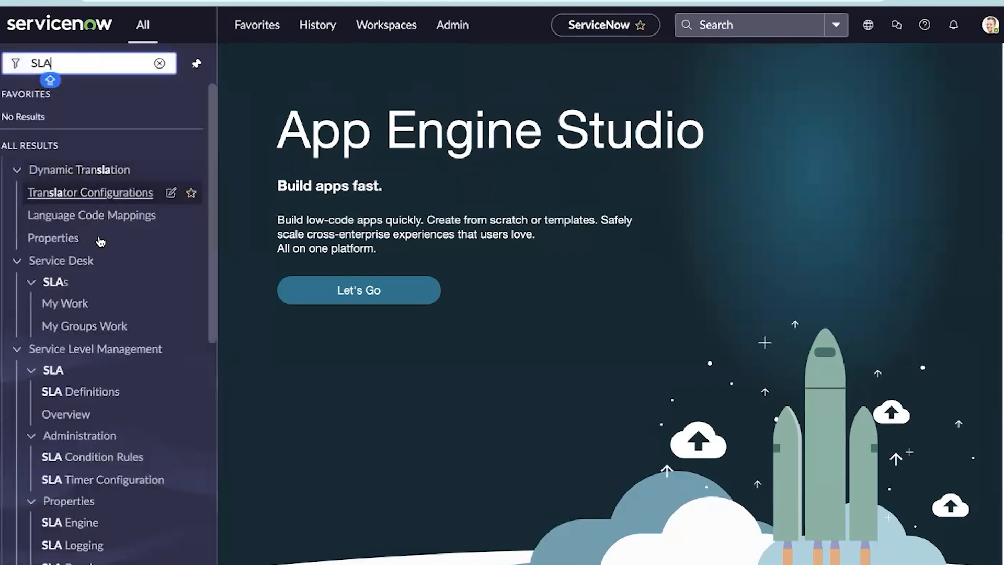
{"action": "left_click", "coordinate": [62, 391]}
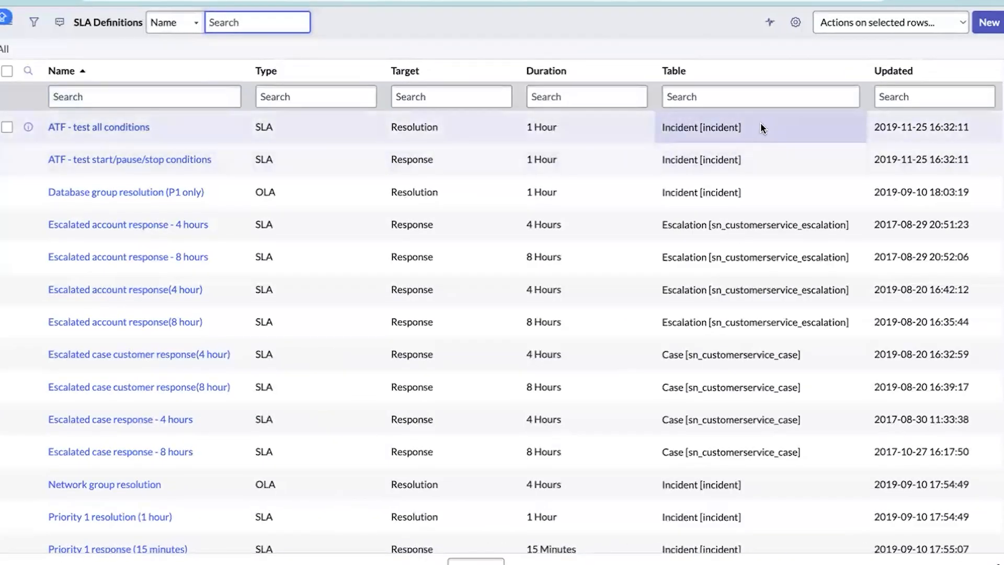
Filter the SLA Definitions list to the records whose table is Incident
{"action": "right_click", "coordinate": [760, 122]}
{"action": "left_click", "coordinate": [783, 134]}
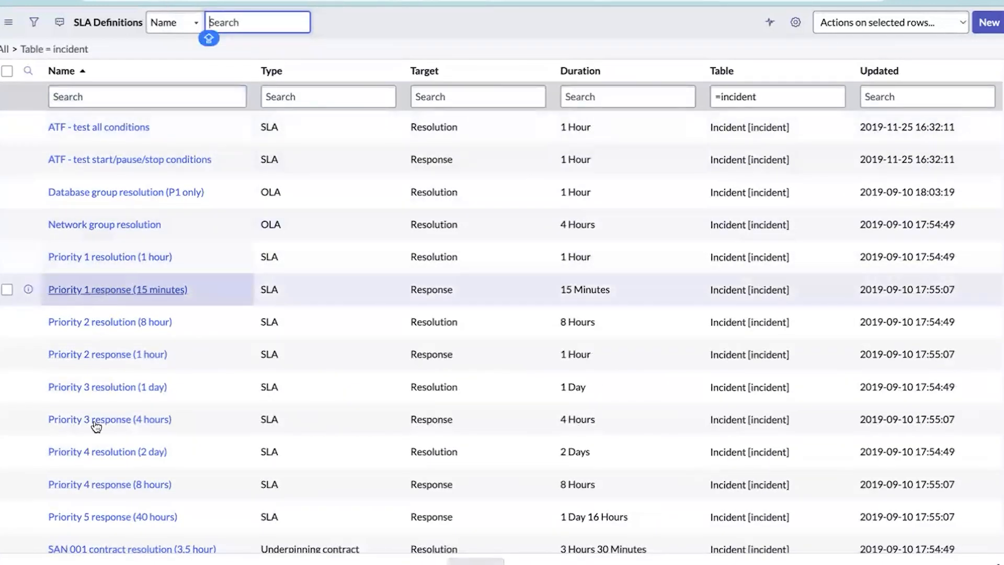
{"action": "scroll", "coordinate": [96, 424], "scroll_direction": "down", "scroll_amount": 1}
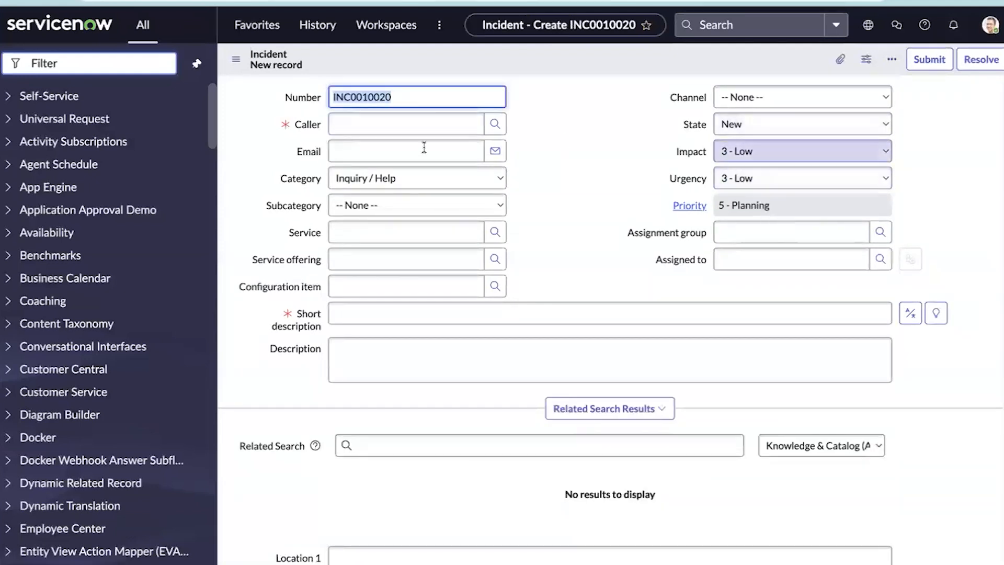
Look up the caller for the new incident and choose Coaching Admin
{"action": "left_click", "coordinate": [487, 128]}
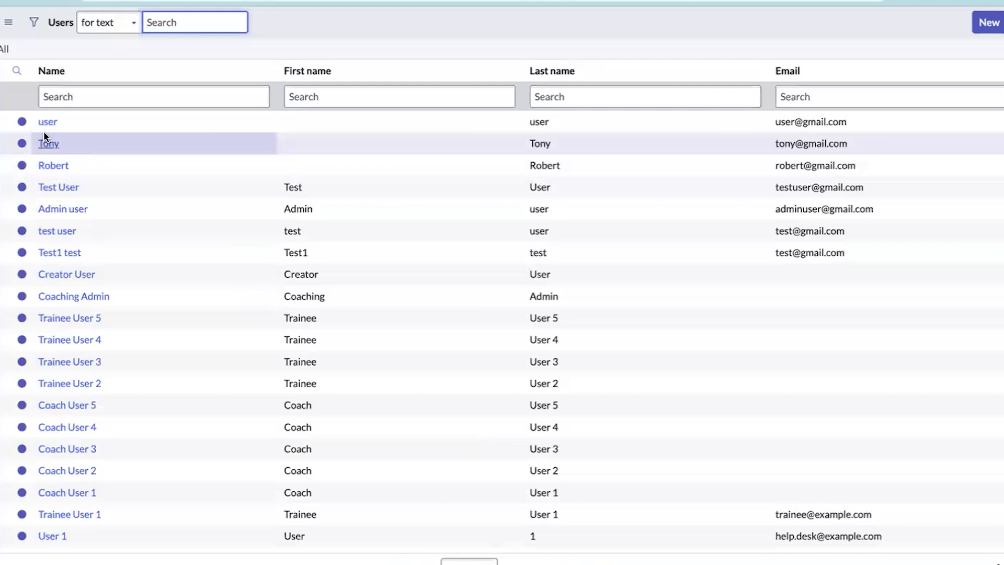
{"action": "left_click", "coordinate": [73, 296]}
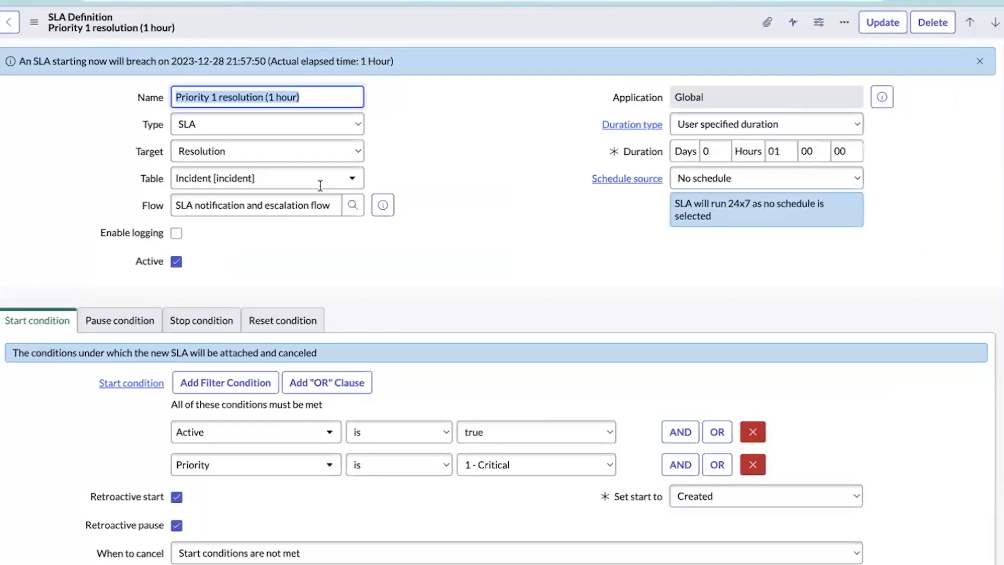
Review the Priority 1 resolution (1 hour) SLA definition and set When to cancel to "Cancel conditions are met"
{"action": "scroll", "coordinate": [317, 214], "scroll_direction": "down", "scroll_amount": 2}
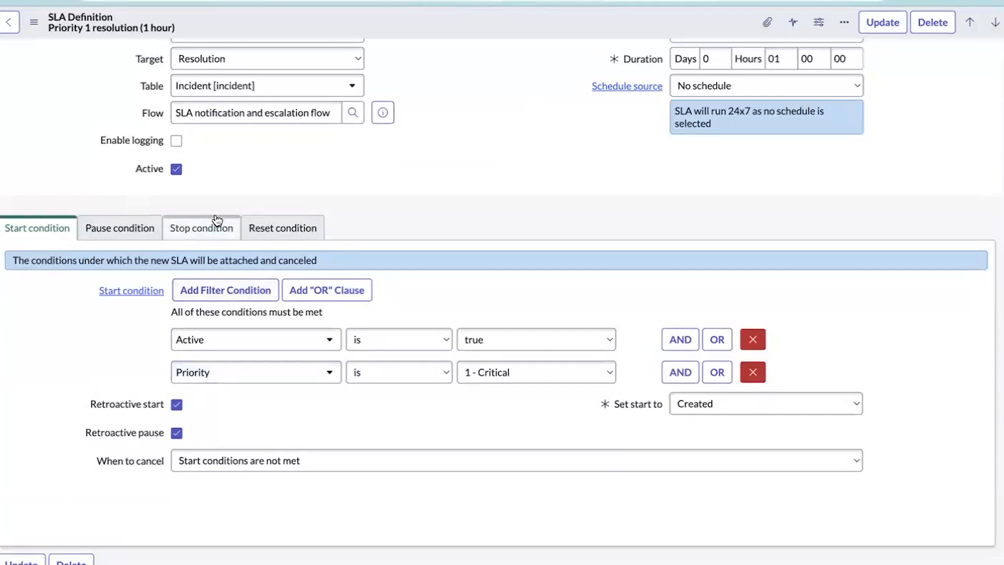
{"action": "scroll", "coordinate": [218, 224], "scroll_direction": "up", "scroll_amount": 2}
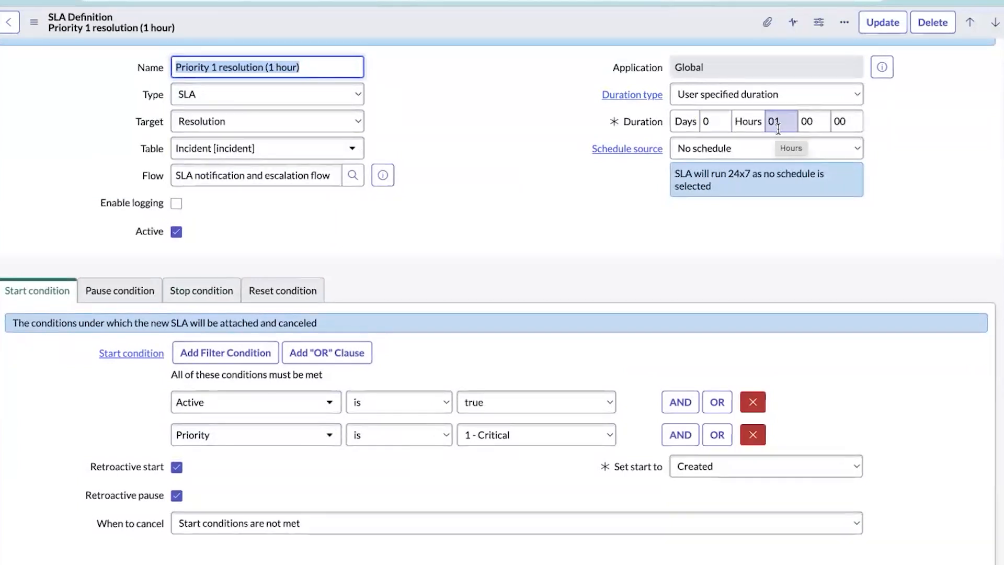
{"action": "scroll", "coordinate": [285, 193], "scroll_direction": "down", "scroll_amount": 3}
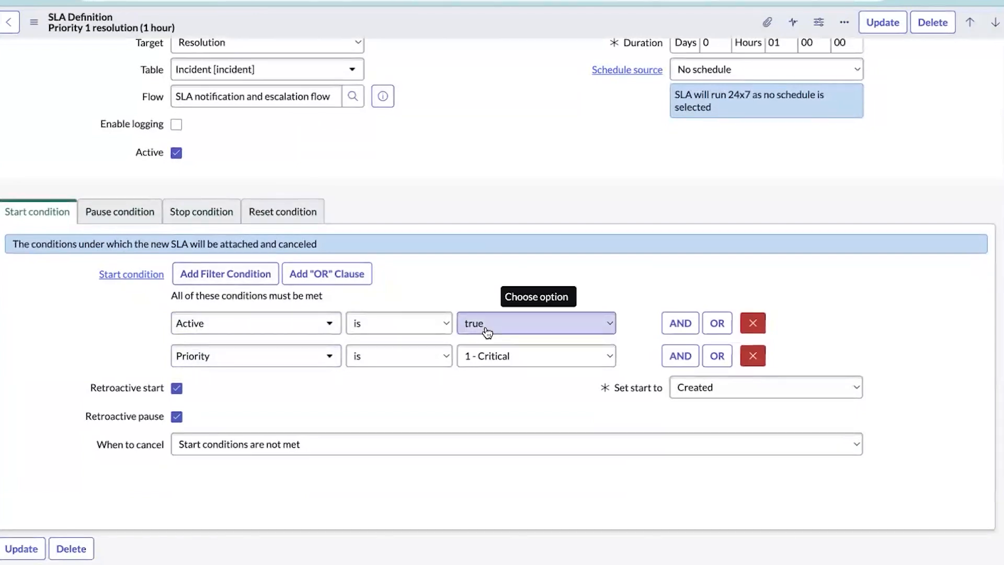
{"action": "scroll", "coordinate": [378, 417], "scroll_direction": "down", "scroll_amount": 1}
{"action": "scroll", "coordinate": [375, 411], "scroll_direction": "down", "scroll_amount": 3}
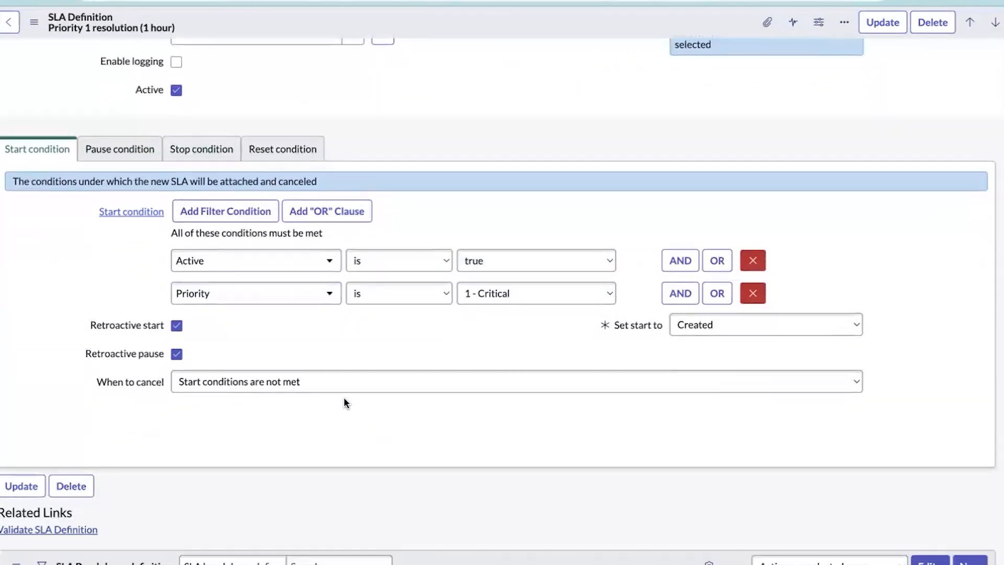
{"action": "left_click", "coordinate": [337, 385]}
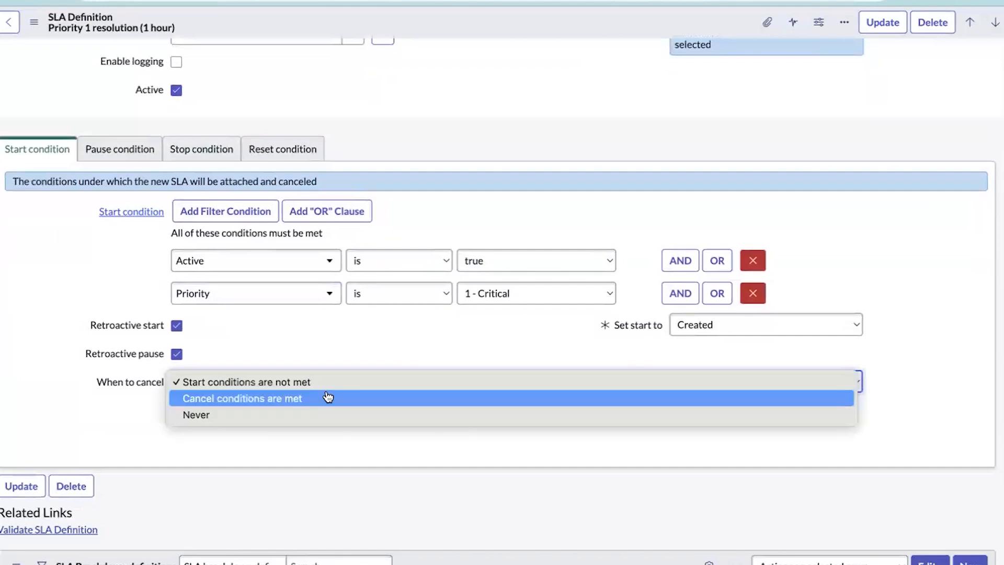
{"action": "left_click", "coordinate": [300, 400]}
Define the SLA's cancel condition as Priority is not 1 - Critical
{"action": "left_click", "coordinate": [219, 437]}
{"action": "type", "text": "prio"}
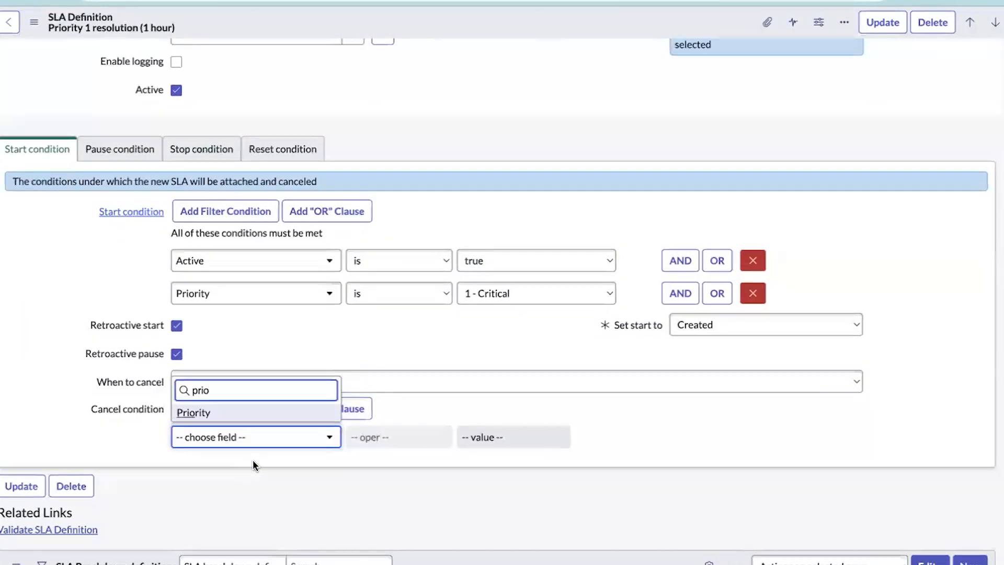
{"action": "left_click", "coordinate": [234, 413]}
{"action": "left_click", "coordinate": [397, 437]}
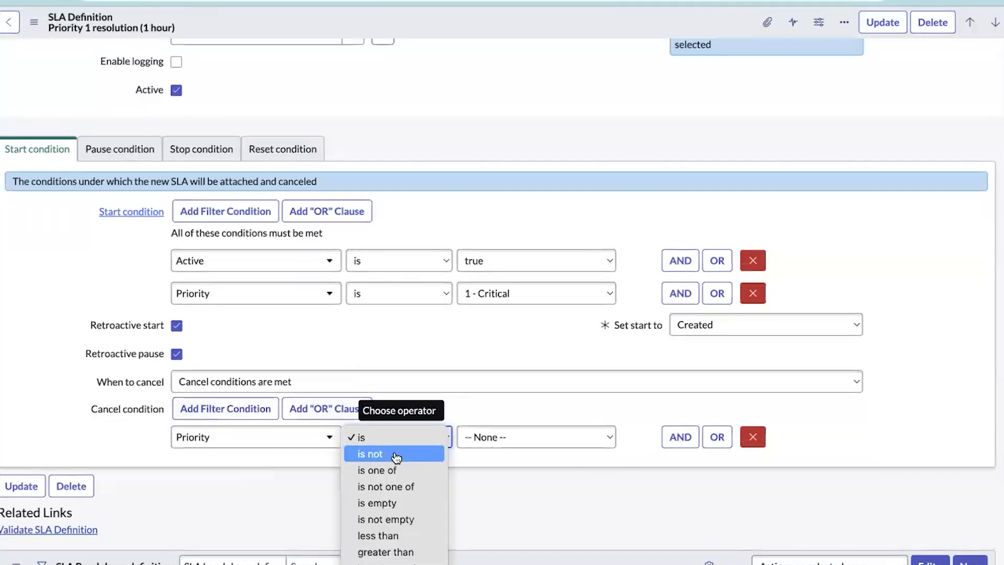
{"action": "left_click", "coordinate": [396, 457]}
{"action": "left_click", "coordinate": [500, 442]}
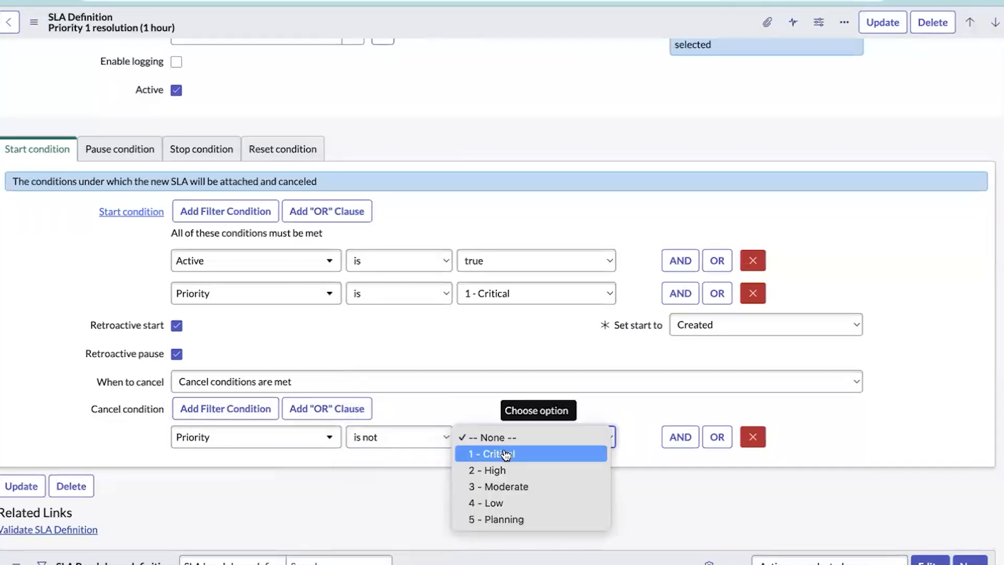
{"action": "left_click", "coordinate": [505, 454]}
Turn the SLA definition's Retroactive start option off and back on to compare the related fields
{"action": "scroll", "coordinate": [246, 368], "scroll_direction": "down", "scroll_amount": 1}
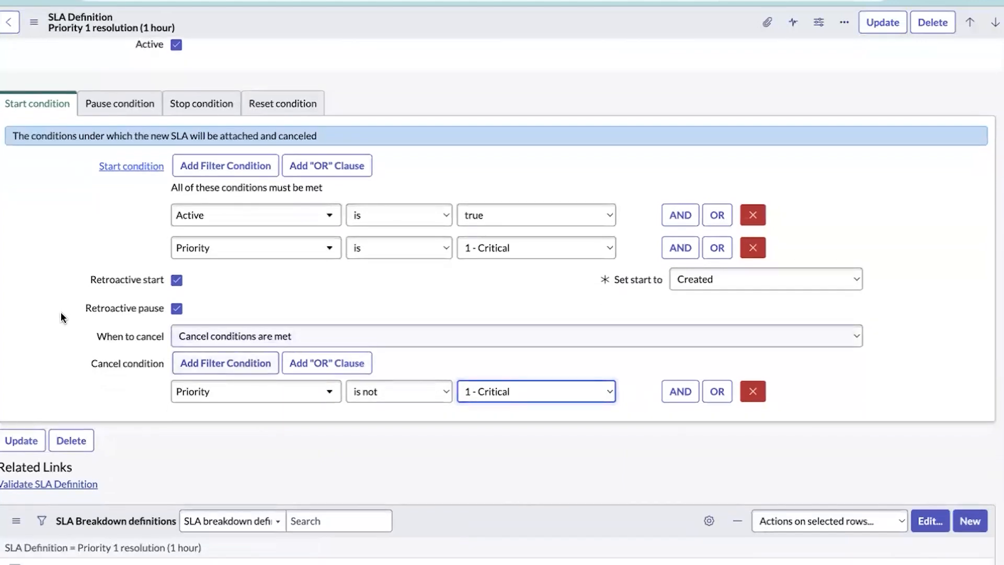
{"action": "left_click", "coordinate": [174, 282]}
{"action": "left_click", "coordinate": [175, 282]}
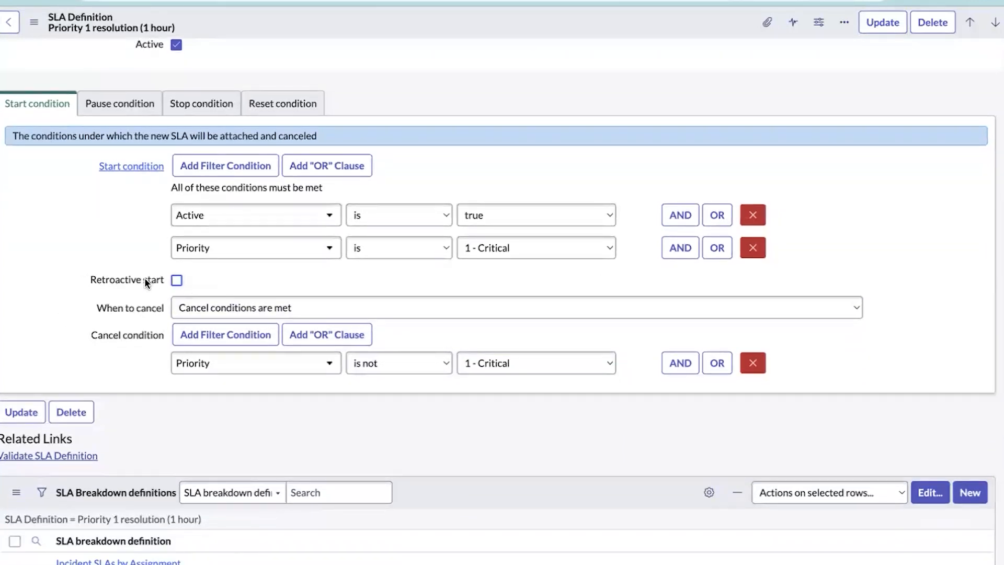
{"action": "left_click", "coordinate": [176, 281]}
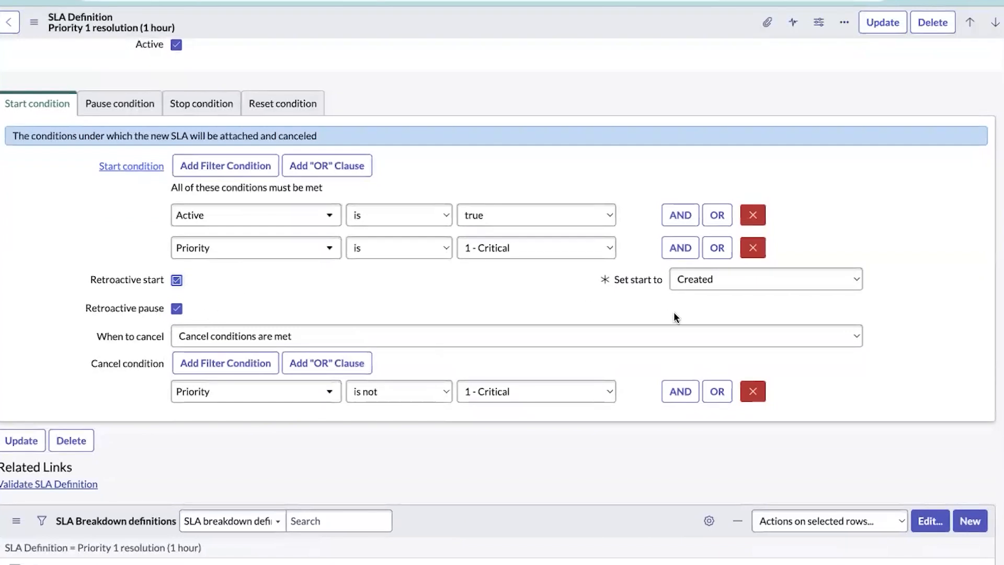
Review the Set start to options, keep Created, and save the SLA definition
{"action": "left_click", "coordinate": [723, 289]}
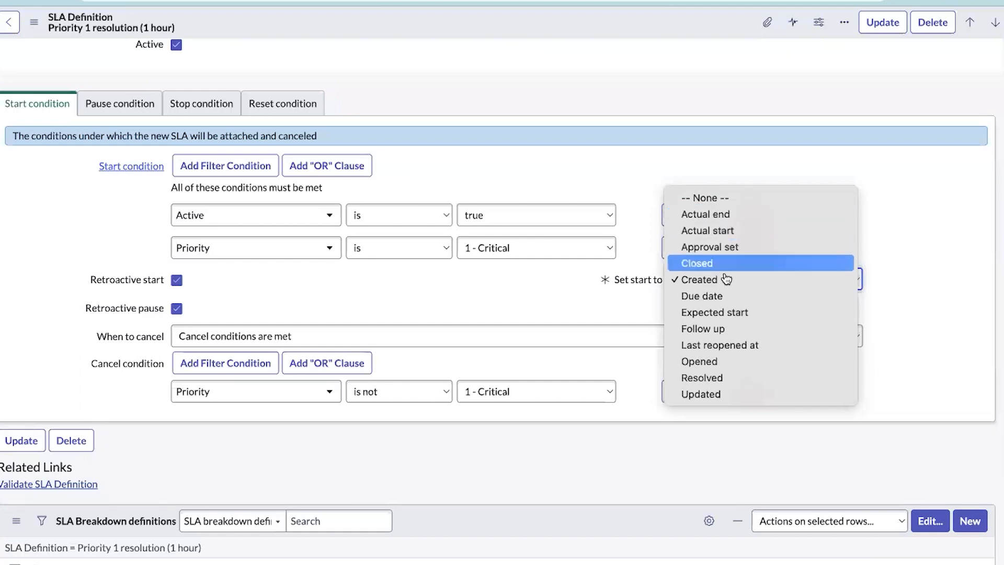
{"action": "left_click", "coordinate": [513, 275]}
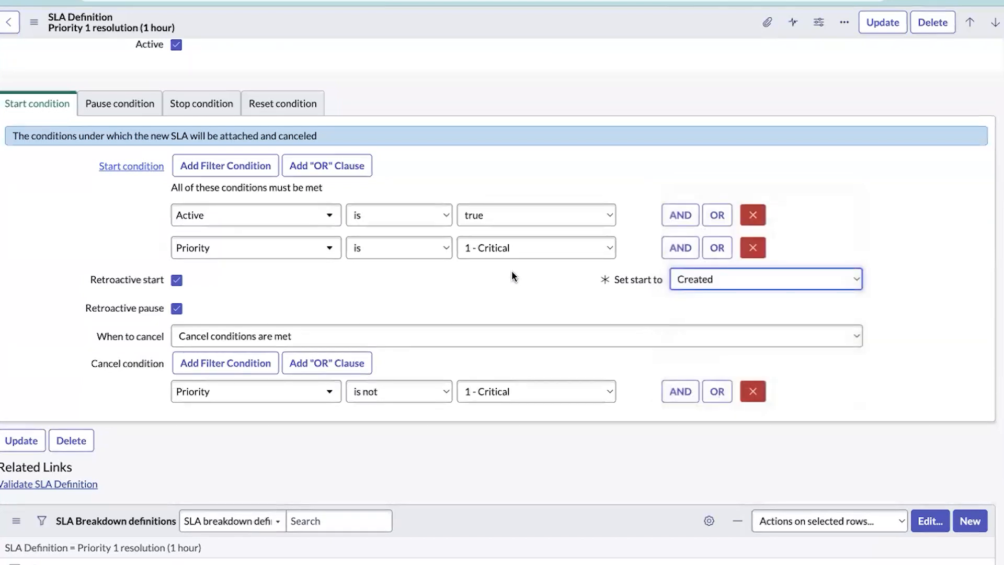
{"action": "right_click", "coordinate": [284, 14]}
{"action": "left_click", "coordinate": [317, 27]}
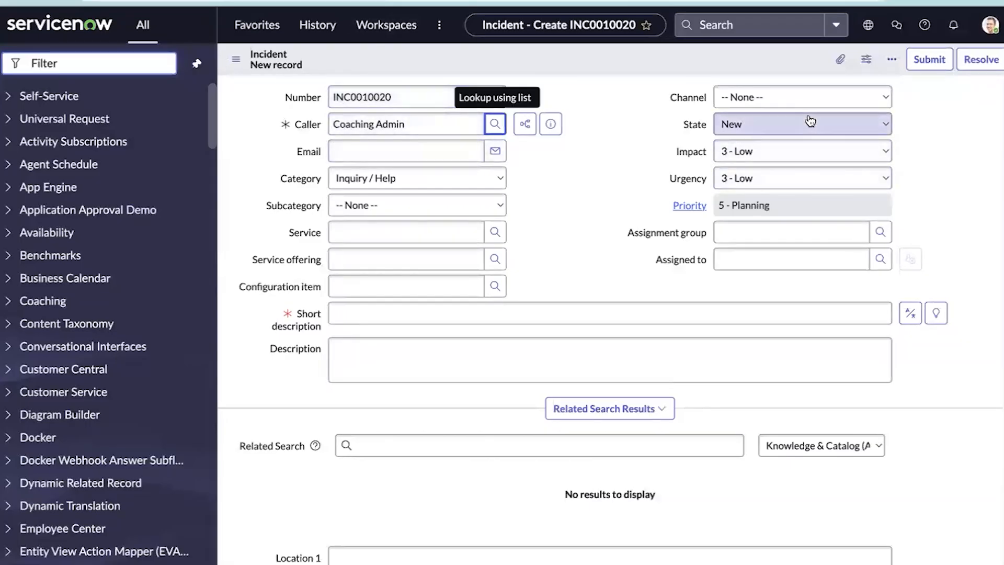
Try to save the new incident with its short description left blank
{"action": "scroll", "coordinate": [703, 237], "scroll_direction": "down", "scroll_amount": 3}
{"action": "scroll", "coordinate": [702, 235], "scroll_direction": "down", "scroll_amount": 3}
{"action": "scroll", "coordinate": [732, 183], "scroll_direction": "up", "scroll_amount": 6}
{"action": "right_click", "coordinate": [598, 68]}
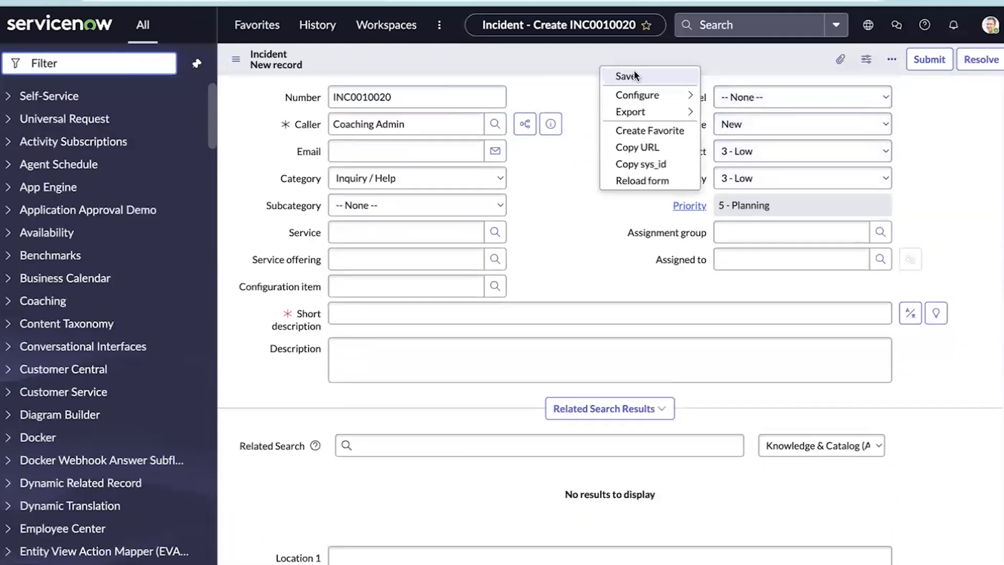
{"action": "left_click", "coordinate": [627, 73]}
Enter "Test Retroactive" as the incident's short description and save the record
{"action": "left_click", "coordinate": [381, 350]}
{"action": "type", "text": "Test Reyroactive"}
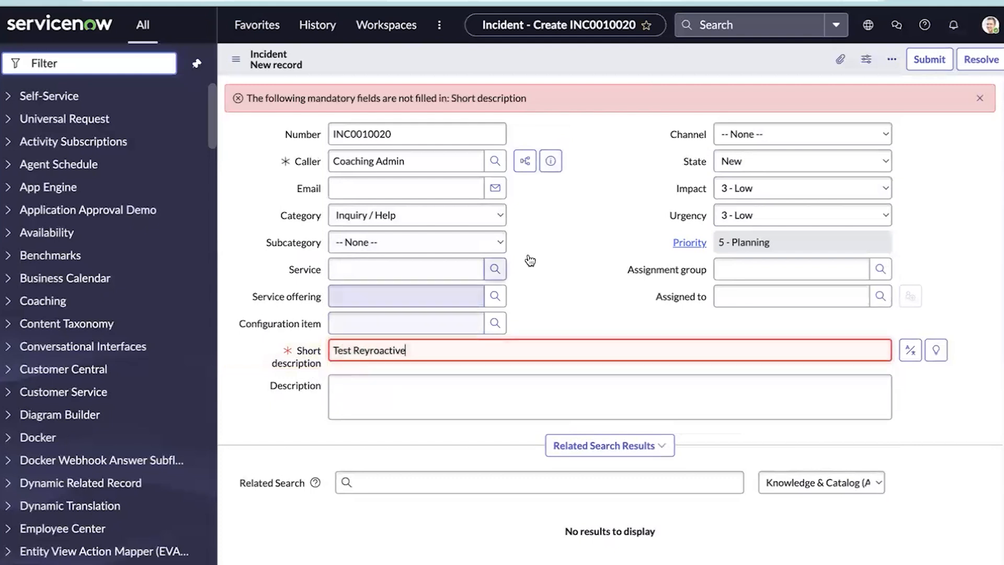
{"action": "left_click", "coordinate": [371, 355]}
{"action": "key", "text": "BackSpace"}
{"action": "type", "text": "t"}
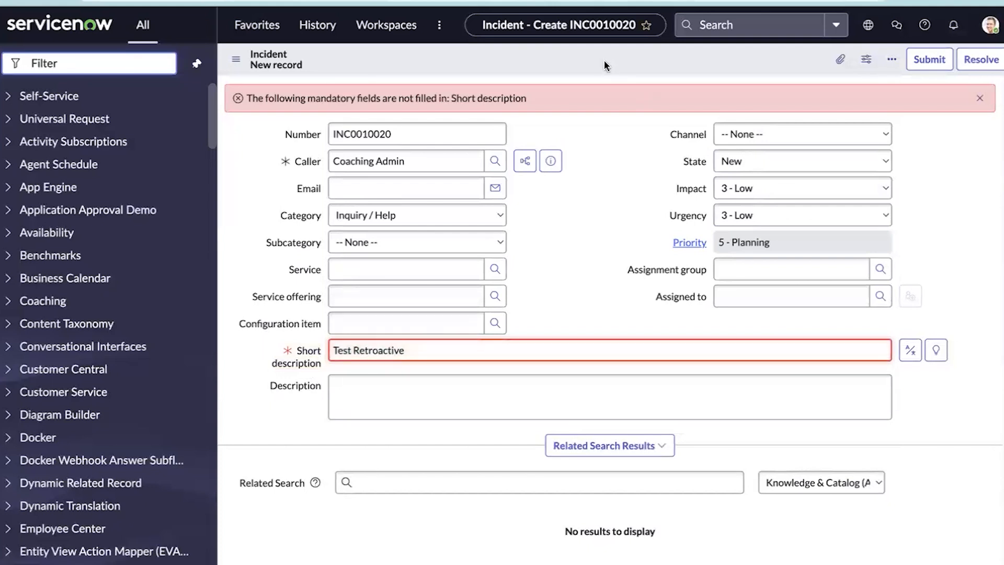
{"action": "right_click", "coordinate": [604, 59]}
{"action": "left_click", "coordinate": [624, 71]}
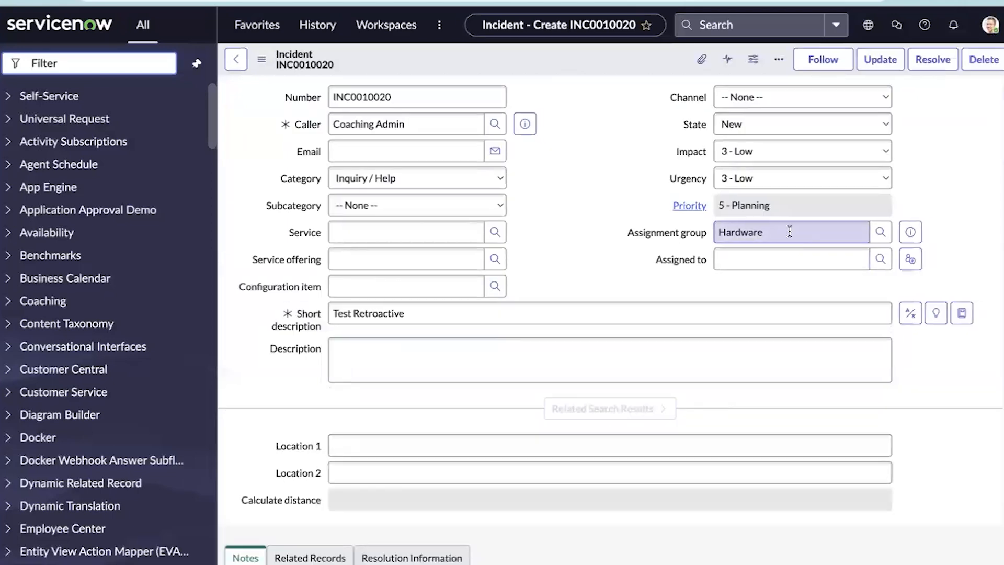
Examine the incident's Task SLAs, including the SLA definition, stage, time left and start time
{"action": "scroll", "coordinate": [657, 233], "scroll_direction": "down", "scroll_amount": 10}
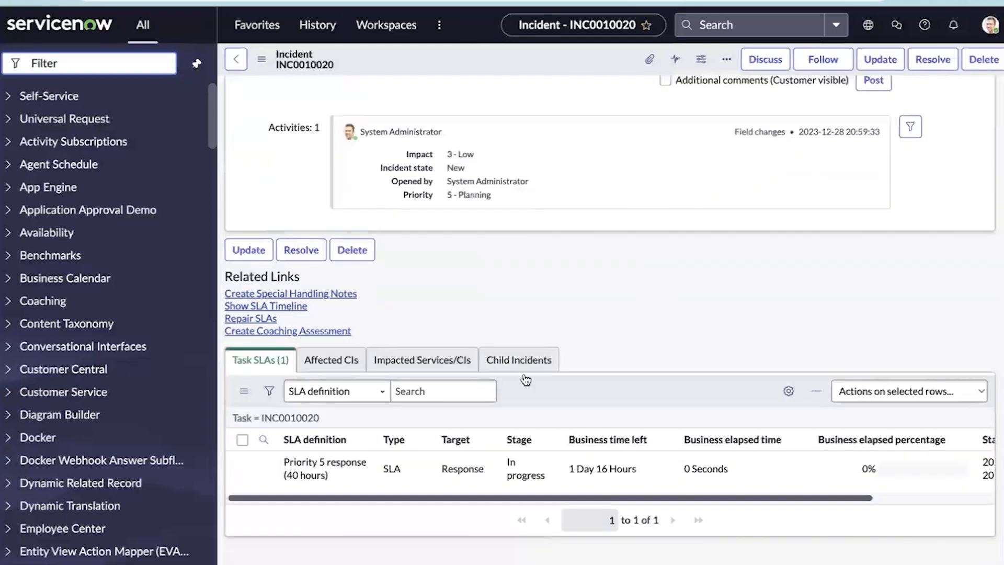
{"action": "left_click_drag", "start_coordinate": [460, 498], "coordinate": [357, 503]}
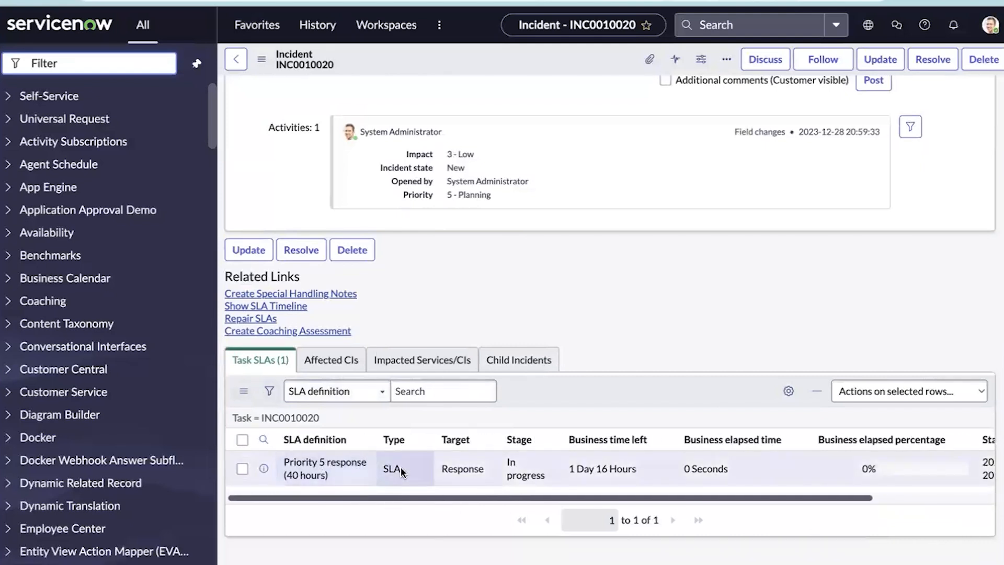
{"action": "scroll", "coordinate": [403, 469], "scroll_direction": "right", "scroll_amount": 5}
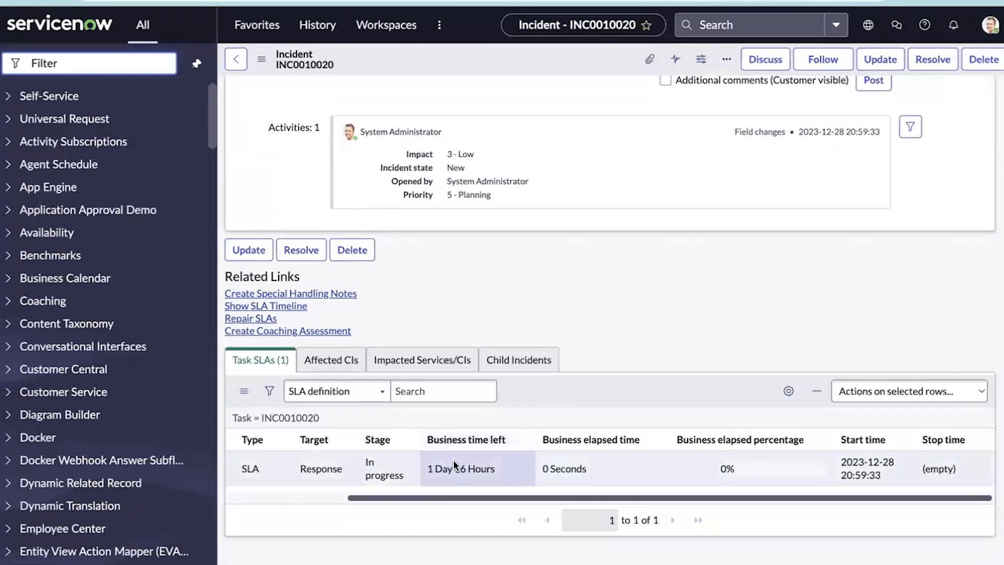
{"action": "scroll", "coordinate": [437, 475], "scroll_direction": "left", "scroll_amount": 5}
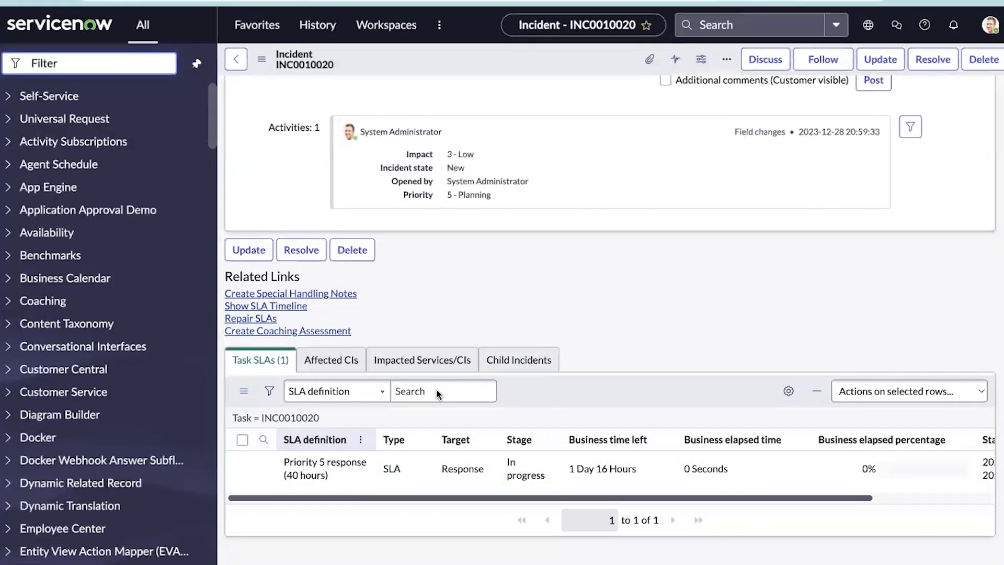
Set the incident's impact and urgency both to 2 - Medium and try to save the record
{"action": "scroll", "coordinate": [437, 392], "scroll_direction": "up", "scroll_amount": 12}
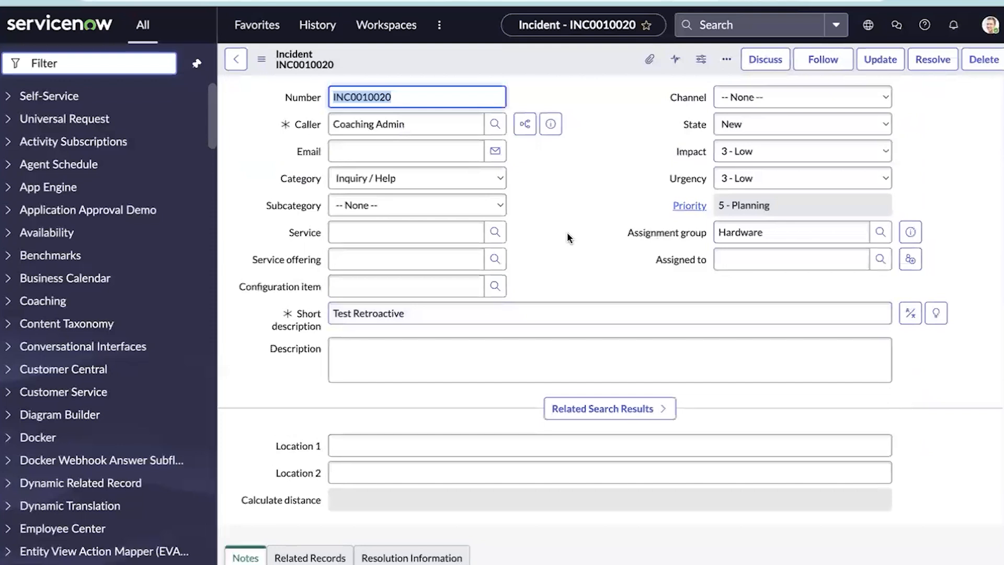
{"action": "left_click", "coordinate": [745, 151]}
{"action": "left_click", "coordinate": [751, 135]}
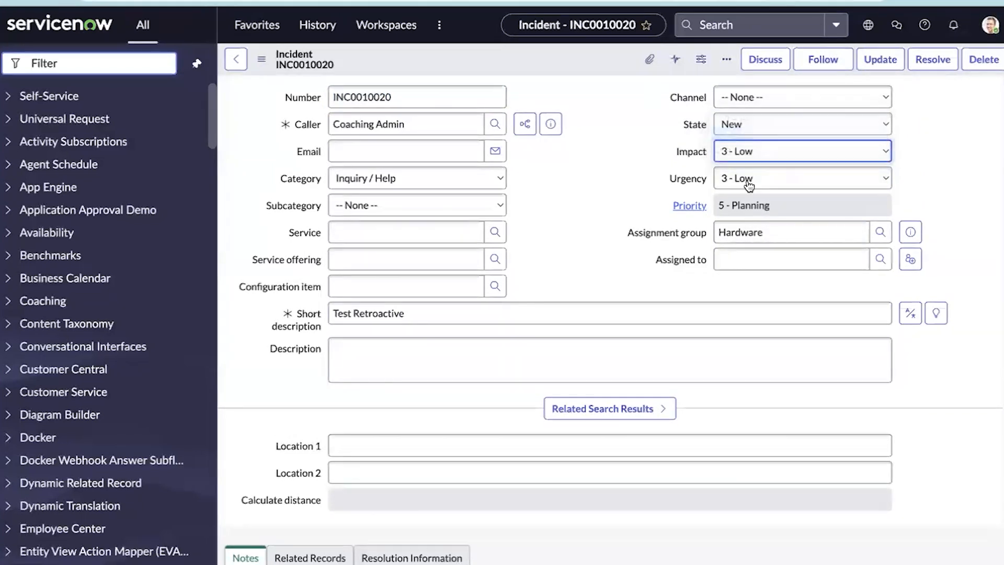
{"action": "left_click", "coordinate": [746, 179]}
{"action": "left_click", "coordinate": [744, 178]}
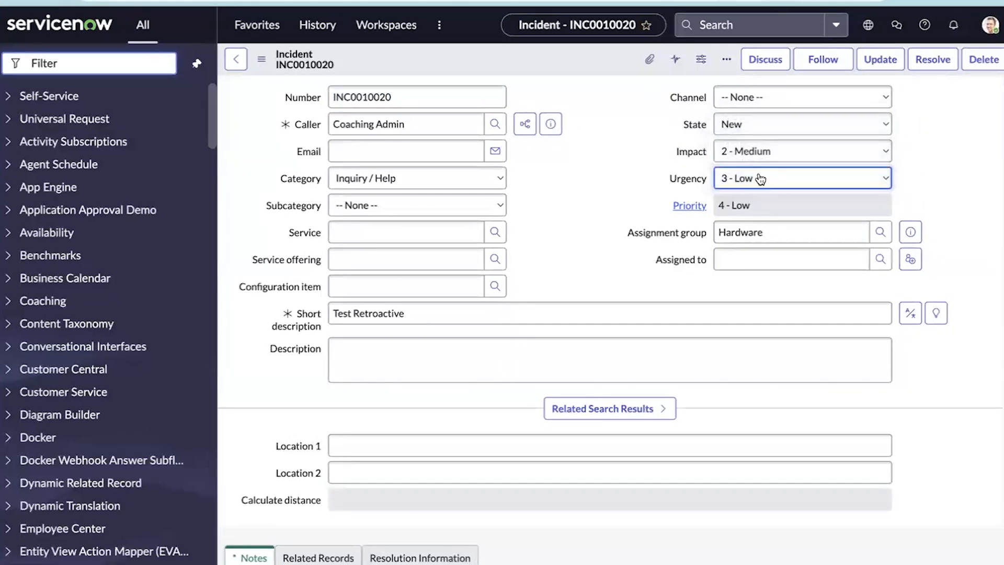
{"action": "left_click", "coordinate": [745, 180]}
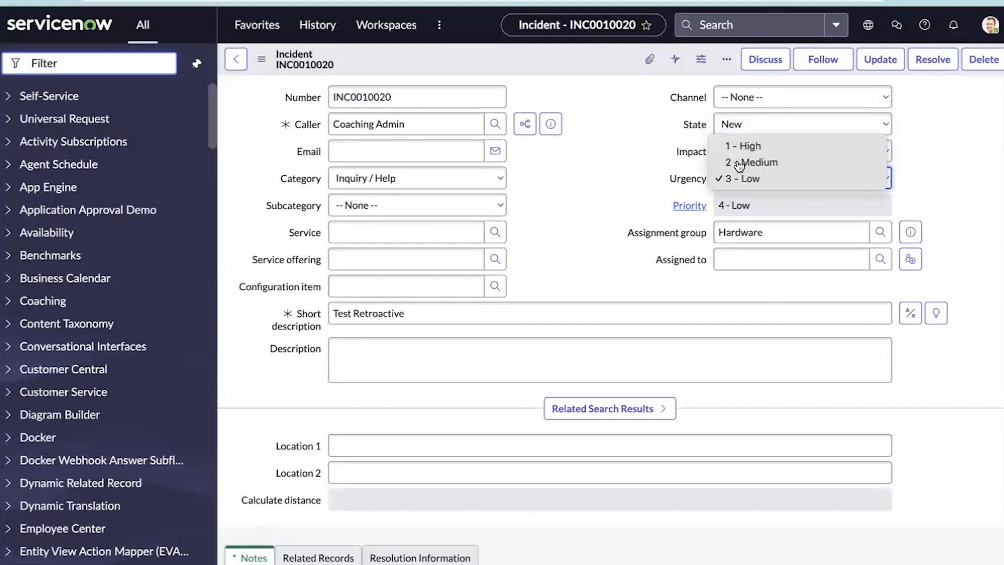
{"action": "left_click", "coordinate": [739, 161]}
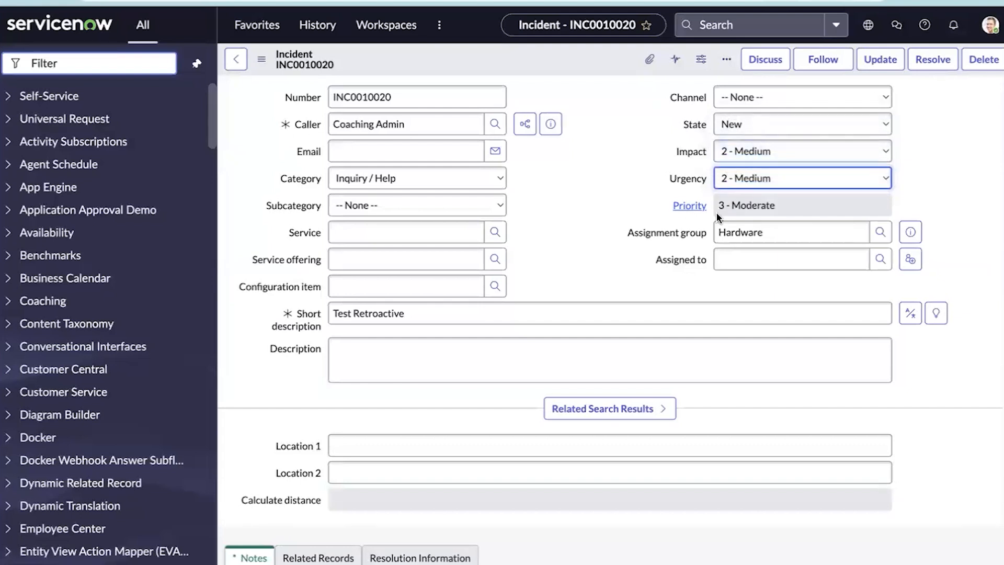
{"action": "right_click", "coordinate": [558, 56]}
{"action": "left_click", "coordinate": [580, 69]}
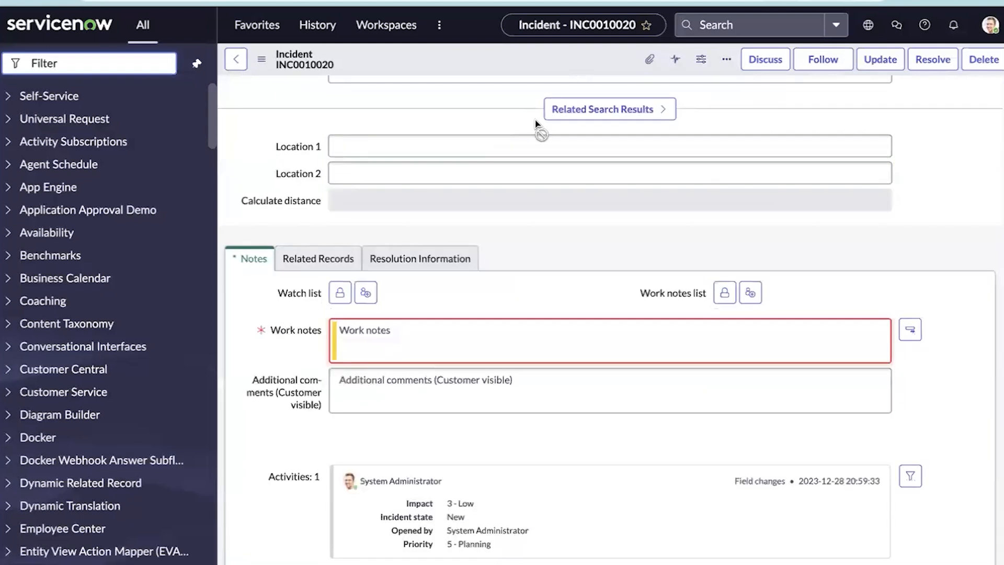
Enter "Priority is moderate" as the incident's work note and save the record
{"action": "type", "text": "Priority is"}
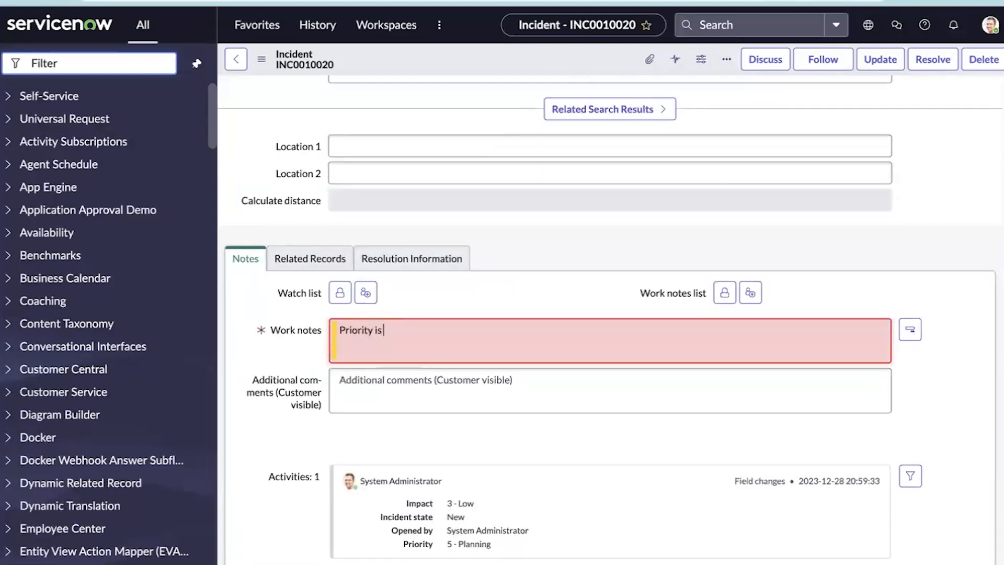
{"action": "type", "text": " moderate"}
{"action": "right_click", "coordinate": [441, 58]}
{"action": "left_click", "coordinate": [453, 61]}
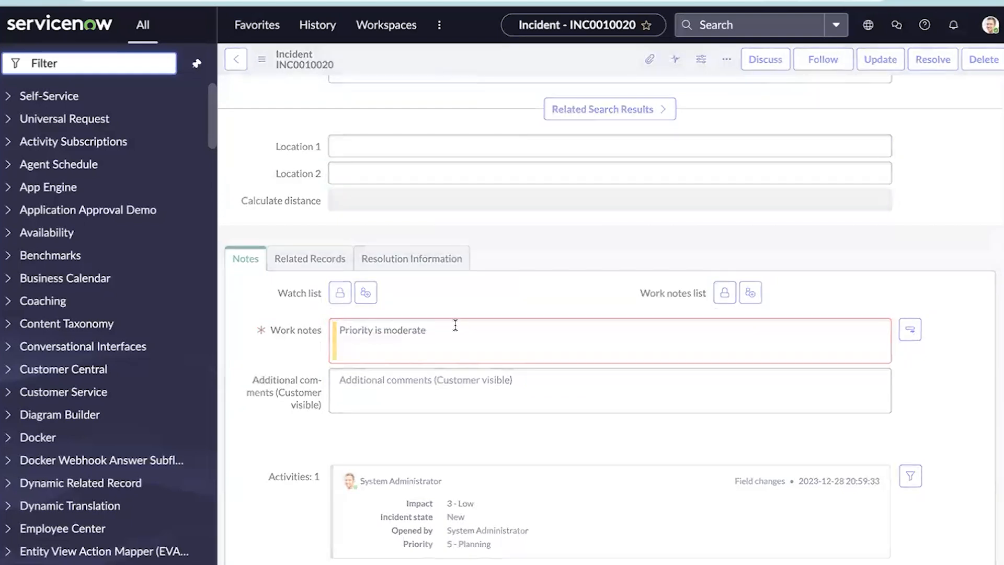
Examine the stage, business time left, start time and stop time of the incident's Task SLAs after the change to moderate priority
{"action": "scroll", "coordinate": [454, 324], "scroll_direction": "down", "scroll_amount": 5}
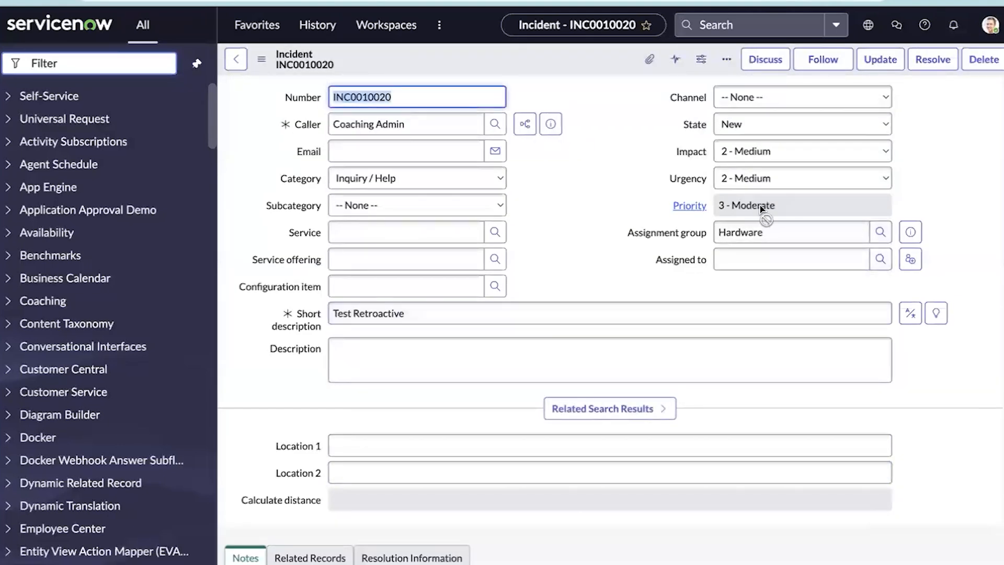
{"action": "scroll", "coordinate": [595, 339], "scroll_direction": "down", "scroll_amount": 10}
{"action": "scroll", "coordinate": [595, 339], "scroll_direction": "down", "scroll_amount": 3}
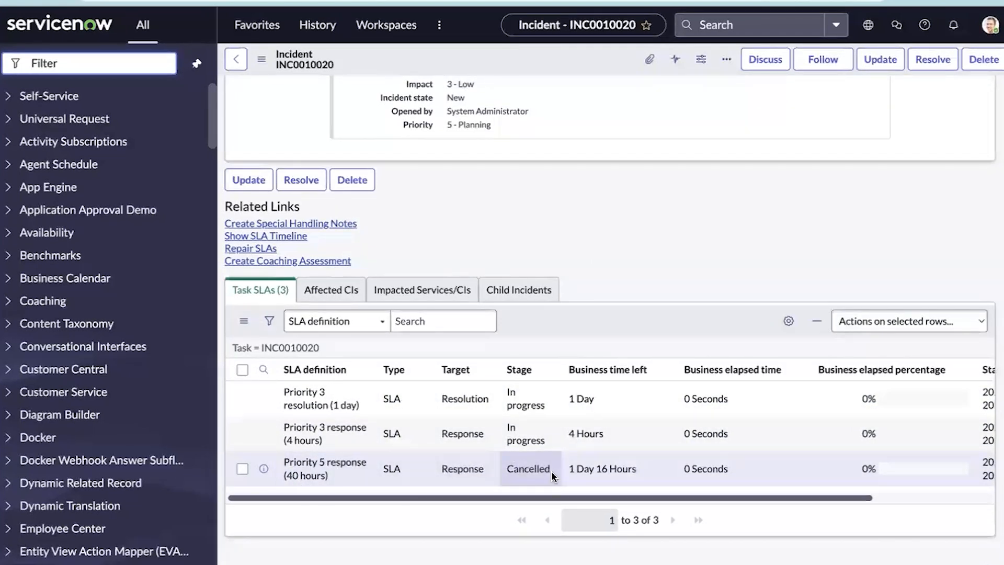
{"action": "scroll", "coordinate": [551, 470], "scroll_direction": "right", "scroll_amount": 5}
{"action": "scroll", "coordinate": [551, 470], "scroll_direction": "left", "scroll_amount": 5}
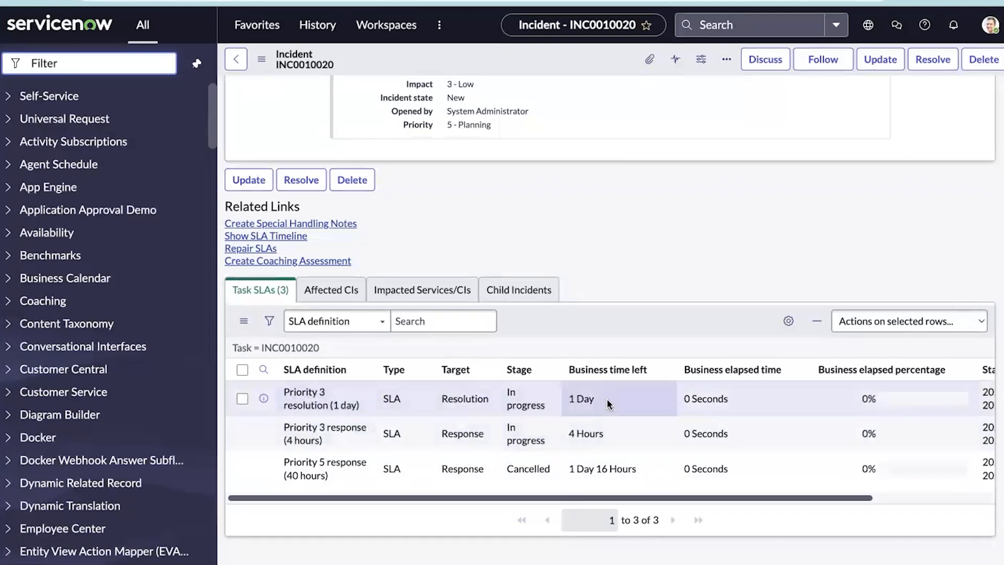
{"action": "scroll", "coordinate": [606, 397], "scroll_direction": "right", "scroll_amount": 5}
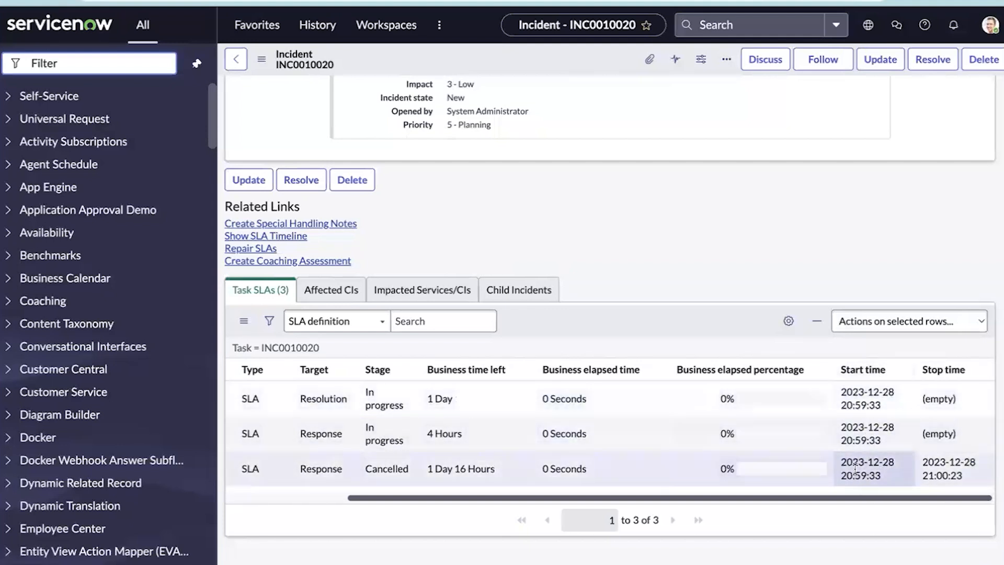
{"action": "scroll", "coordinate": [847, 445], "scroll_direction": "left", "scroll_amount": 5}
Set the incident's impact and urgency both to 1 - High and try to save the record
{"action": "scroll", "coordinate": [831, 347], "scroll_direction": "up", "scroll_amount": 15}
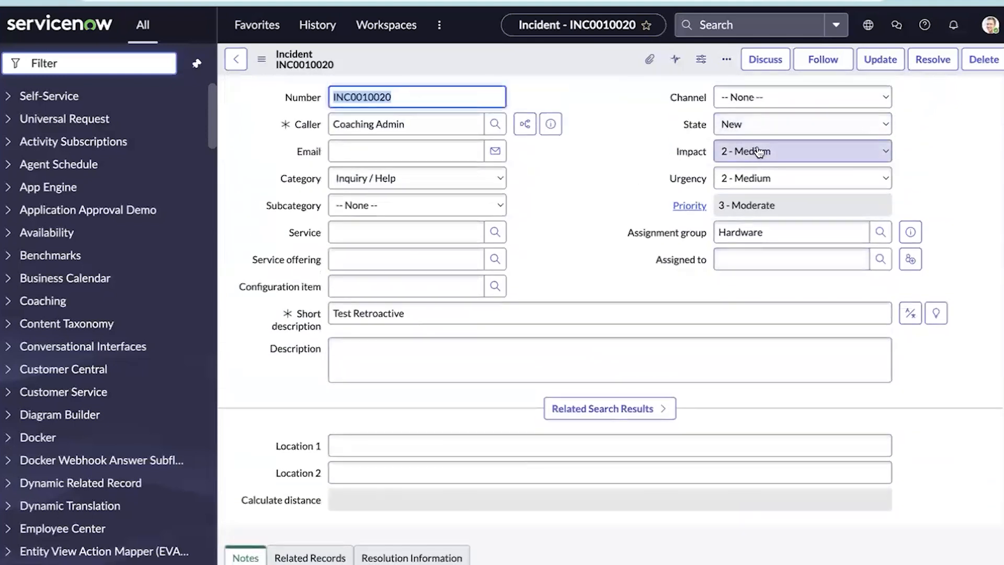
{"action": "left_click", "coordinate": [759, 151]}
{"action": "left_click", "coordinate": [756, 137]}
{"action": "left_click", "coordinate": [749, 179]}
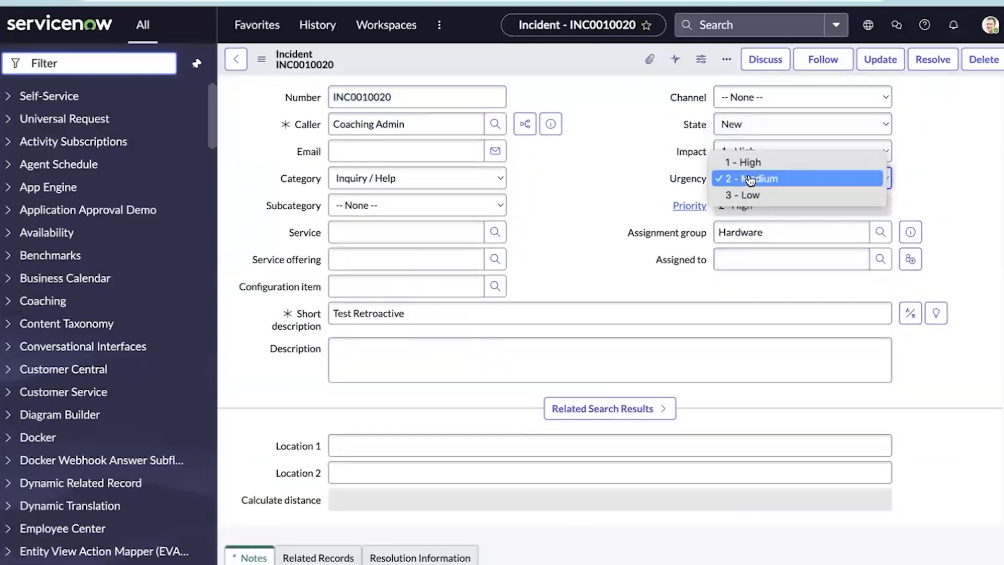
{"action": "left_click", "coordinate": [742, 162]}
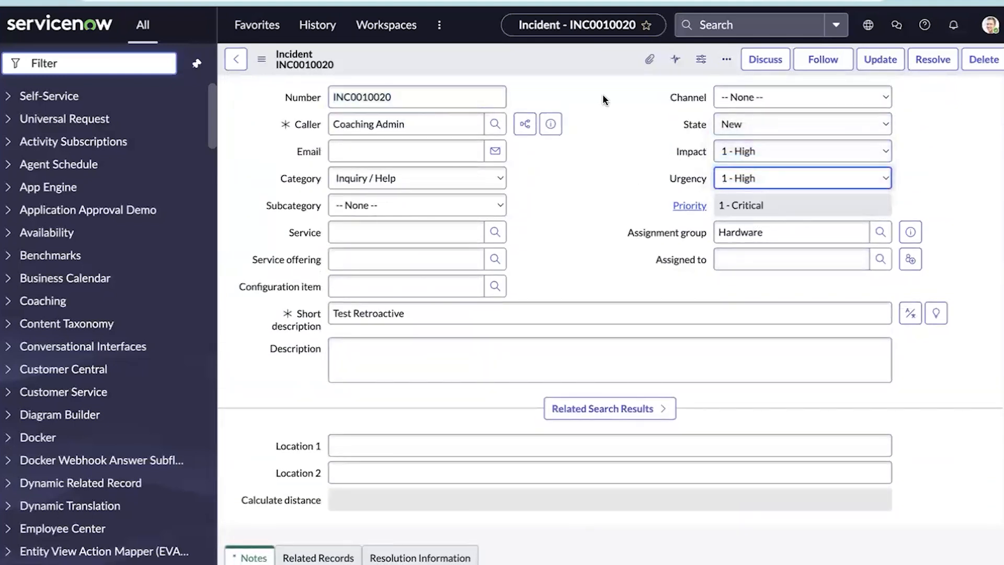
{"action": "right_click", "coordinate": [566, 56]}
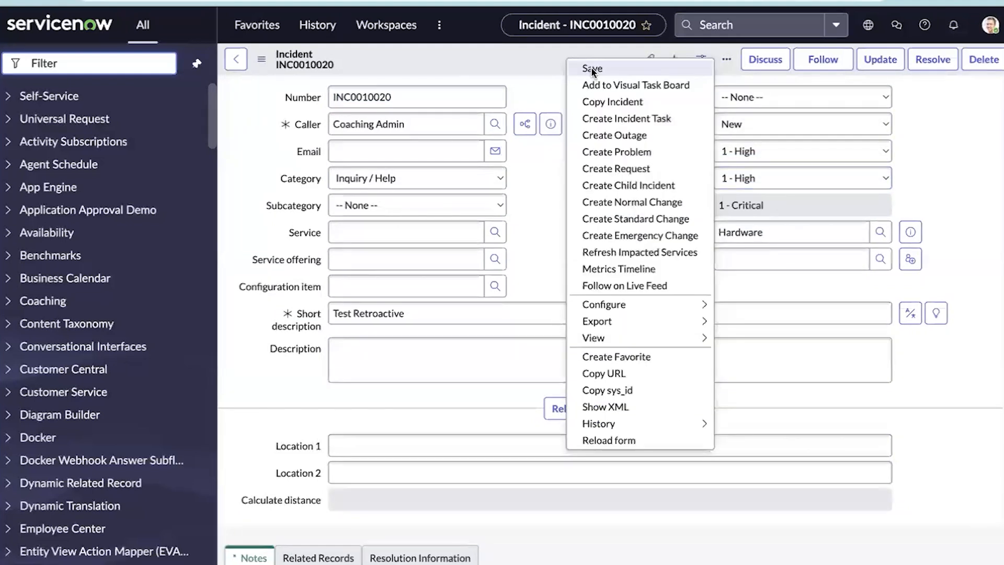
{"action": "left_click", "coordinate": [592, 69]}
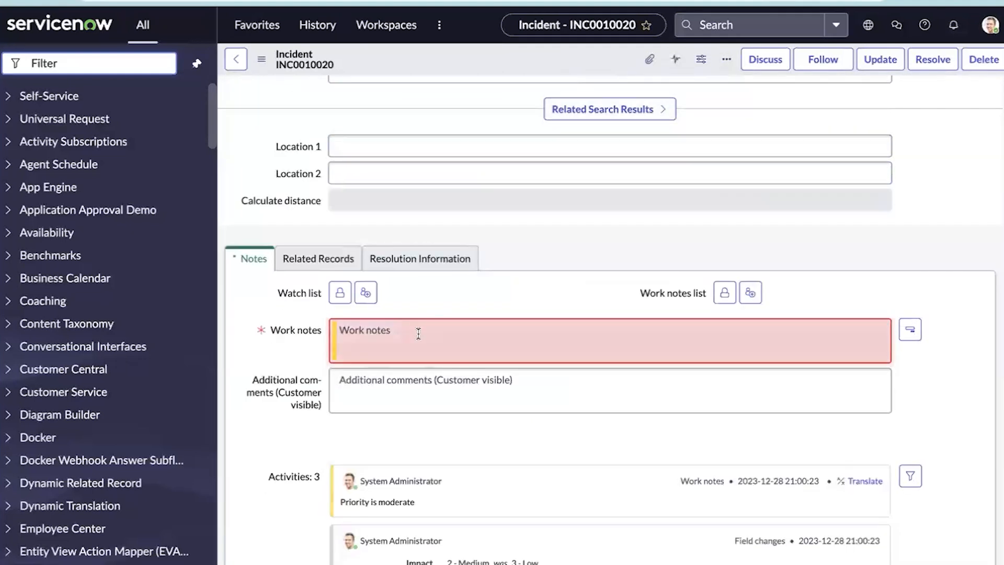
Enter a work note saying that the incident is priority 1 critical and save the record
{"action": "type", "text": "Prioritu"}
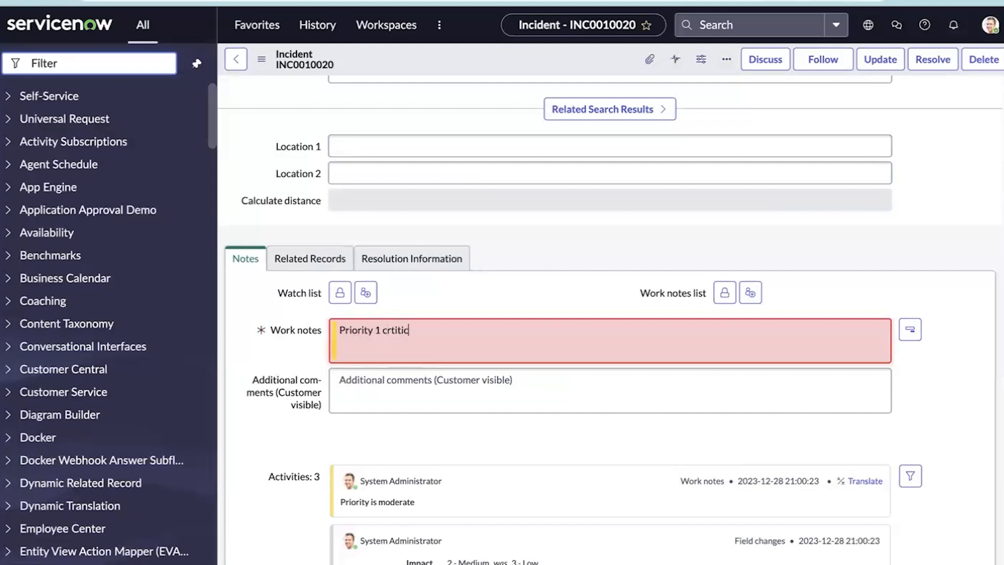
{"action": "right_click", "coordinate": [462, 55]}
{"action": "left_click", "coordinate": [481, 62]}
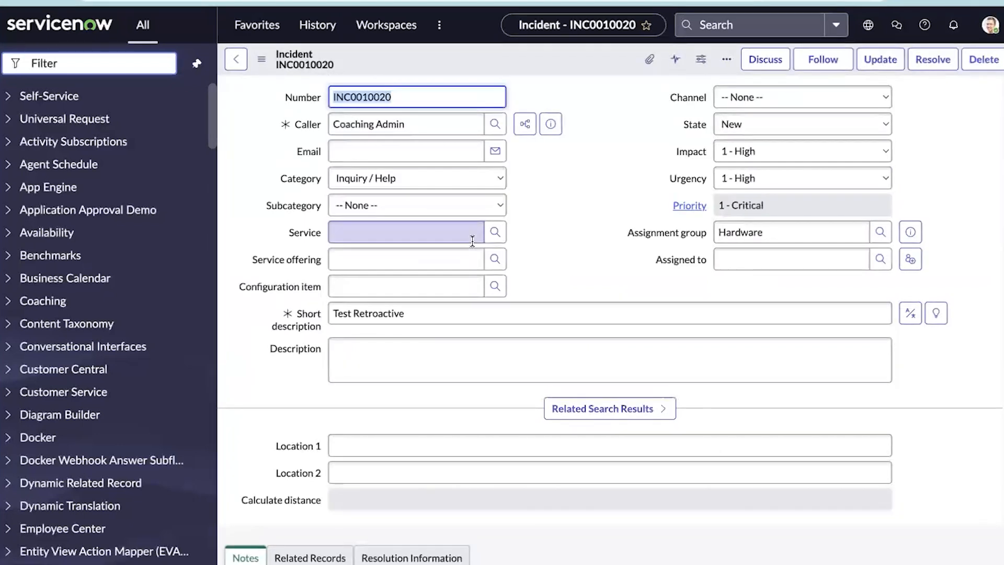
Sort the incident's Task SLAs list by stage in ascending order
{"action": "scroll", "coordinate": [472, 241], "scroll_direction": "down", "scroll_amount": 15}
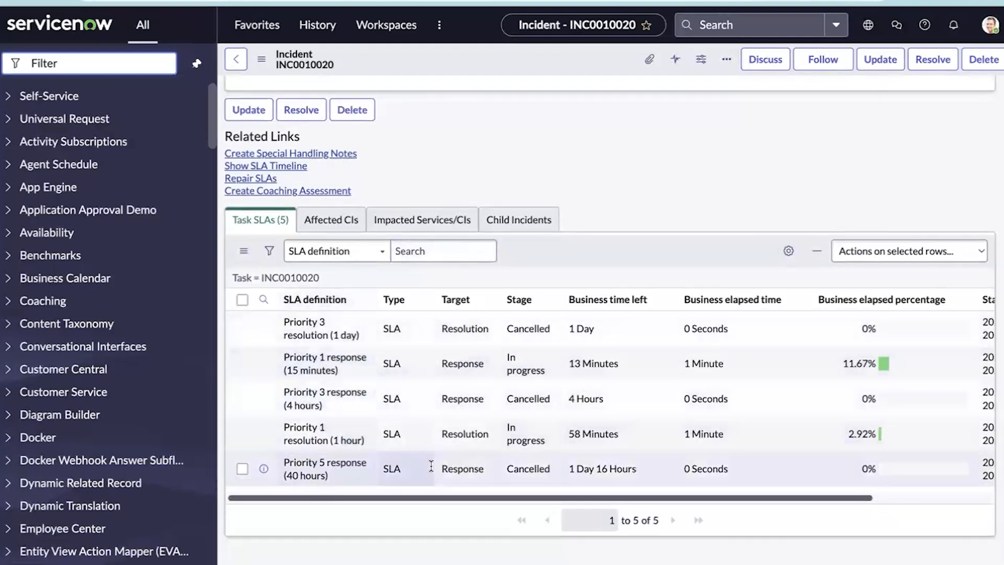
{"action": "left_click", "coordinate": [519, 299]}
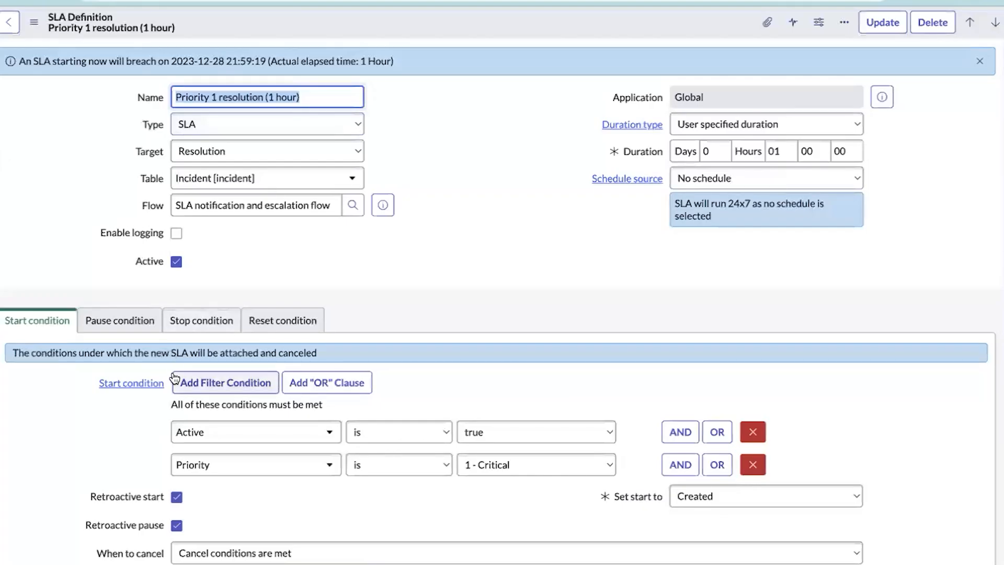
Review the start conditions, retroactive start and cancel settings of the Priority 1 resolution and Priority 1 response SLA definitions
{"action": "scroll", "coordinate": [175, 340], "scroll_direction": "down", "scroll_amount": 2}
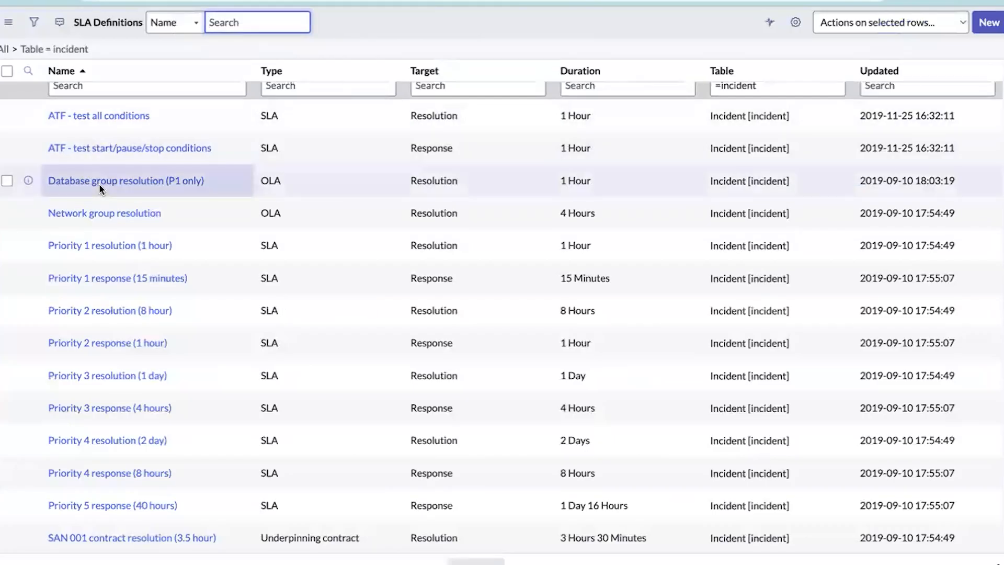
{"action": "left_click", "coordinate": [112, 281]}
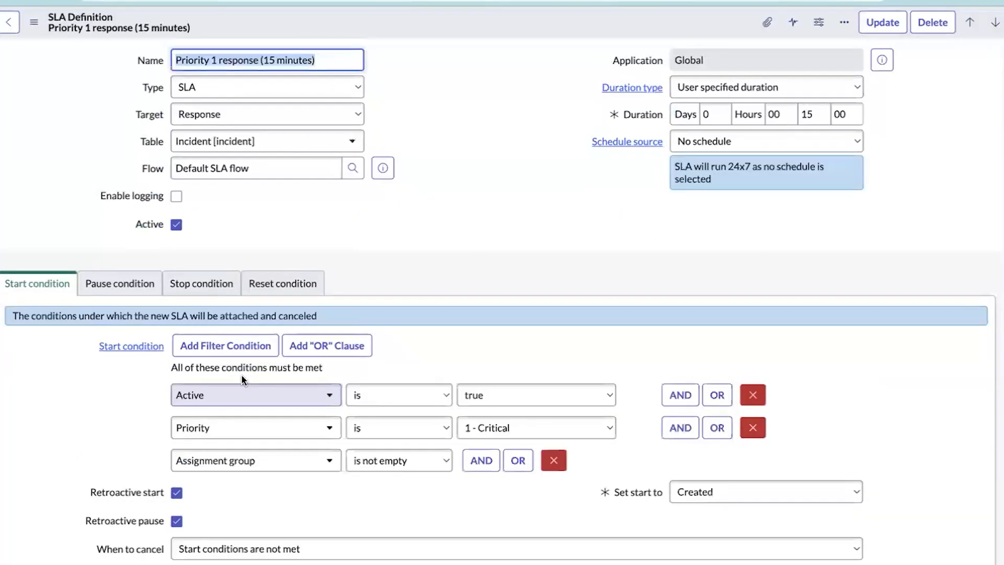
{"action": "scroll", "coordinate": [241, 373], "scroll_direction": "down", "scroll_amount": 1}
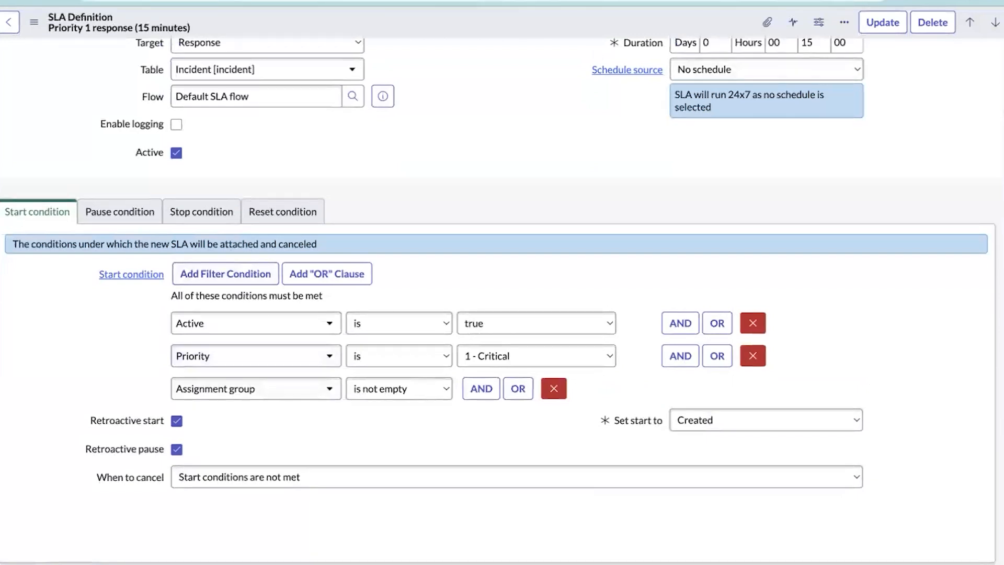
{"action": "key", "text": "alt+Left"}
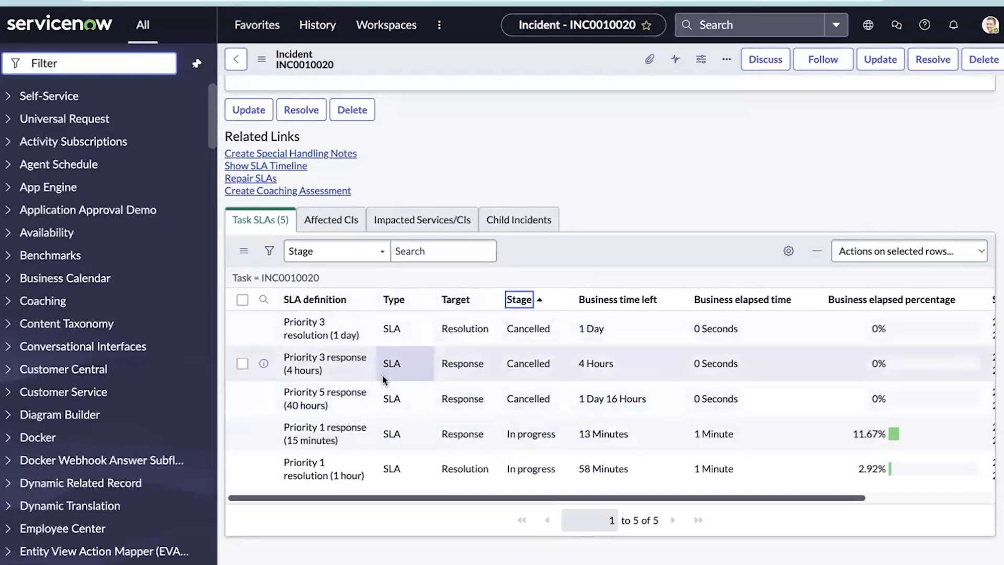
Compare the business time left, elapsed time, start time and stop time of the incident's cancelled and in-progress Task SLAs
{"action": "left_click_drag", "start_coordinate": [643, 439], "coordinate": [506, 434]}
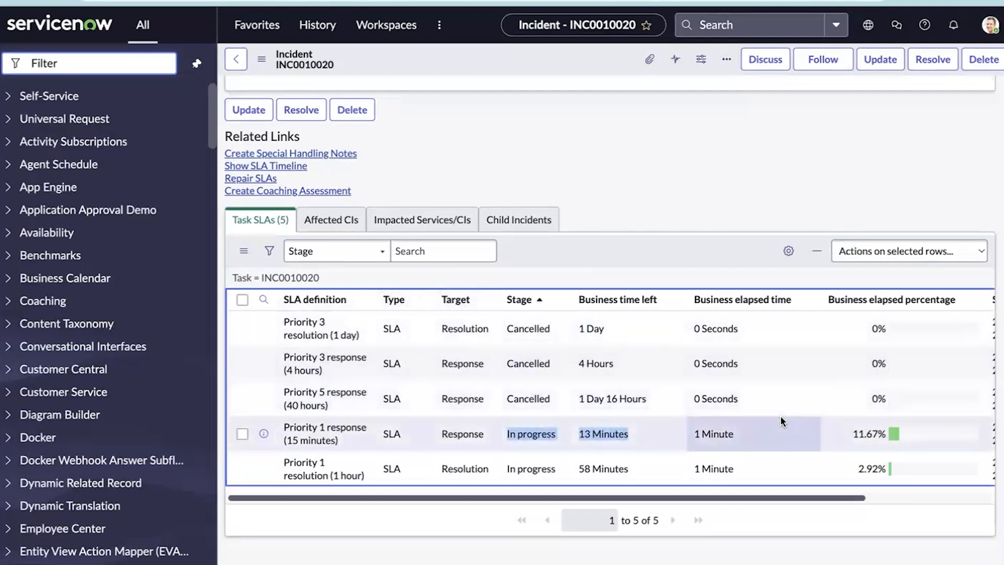
{"action": "scroll", "coordinate": [779, 418], "scroll_direction": "right", "scroll_amount": 2}
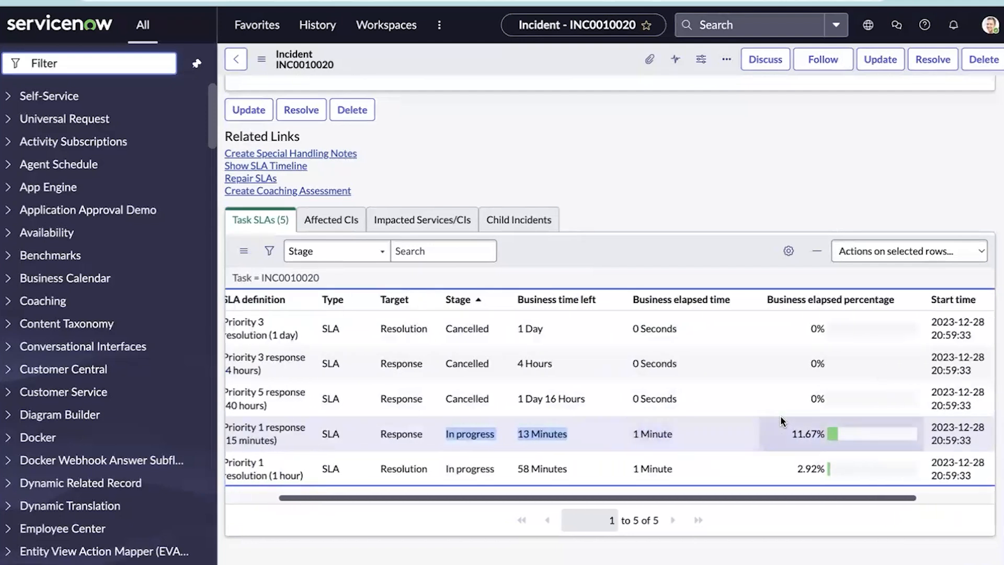
{"action": "scroll", "coordinate": [698, 425], "scroll_direction": "right", "scroll_amount": 3}
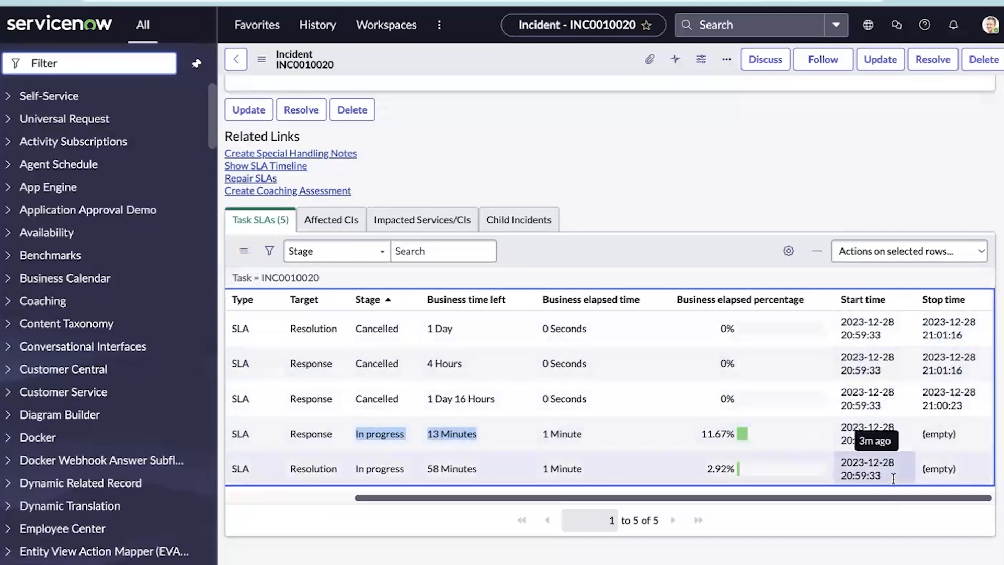
{"action": "left_click_drag", "start_coordinate": [891, 479], "coordinate": [866, 320]}
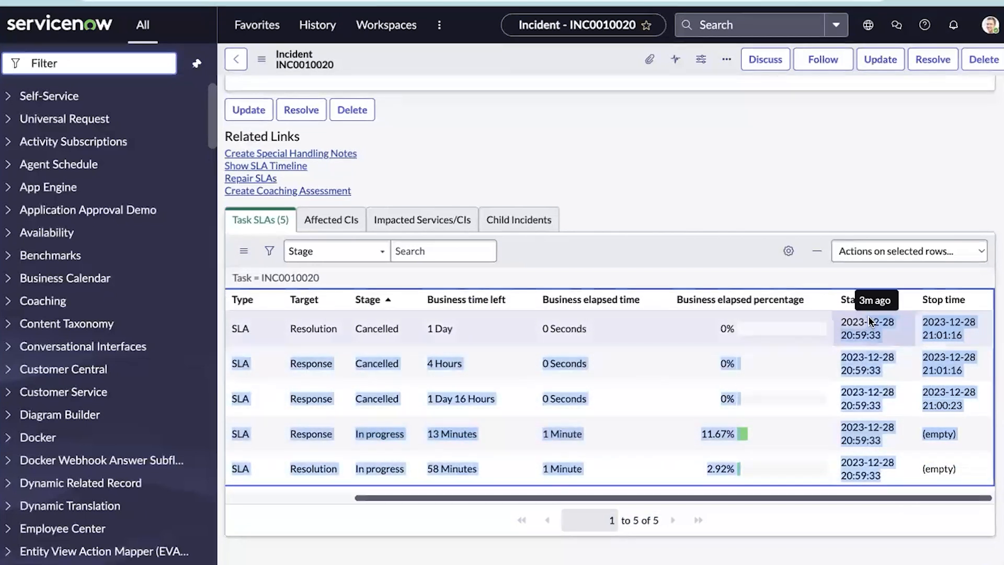
{"action": "scroll", "coordinate": [745, 363], "scroll_direction": "left", "scroll_amount": 1}
{"action": "scroll", "coordinate": [744, 360], "scroll_direction": "left", "scroll_amount": 3}
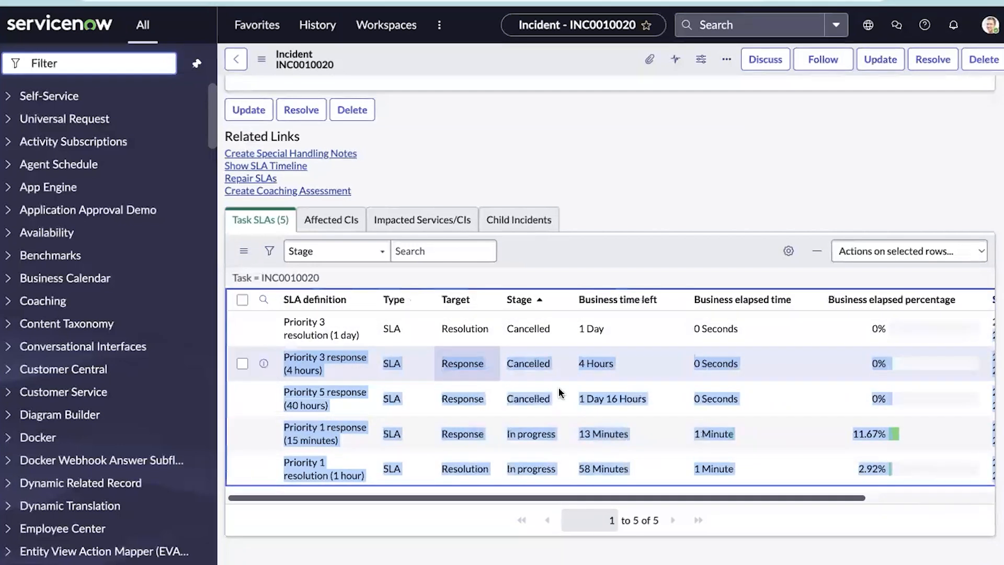
{"action": "scroll", "coordinate": [615, 406], "scroll_direction": "right", "scroll_amount": 2}
{"action": "scroll", "coordinate": [615, 406], "scroll_direction": "right", "scroll_amount": 3}
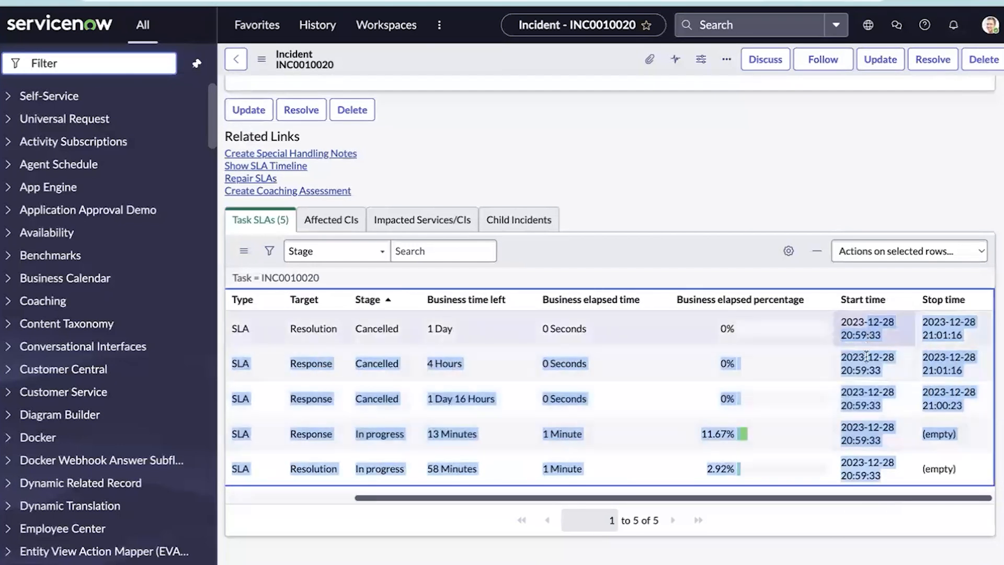
{"action": "left_click", "coordinate": [886, 474]}
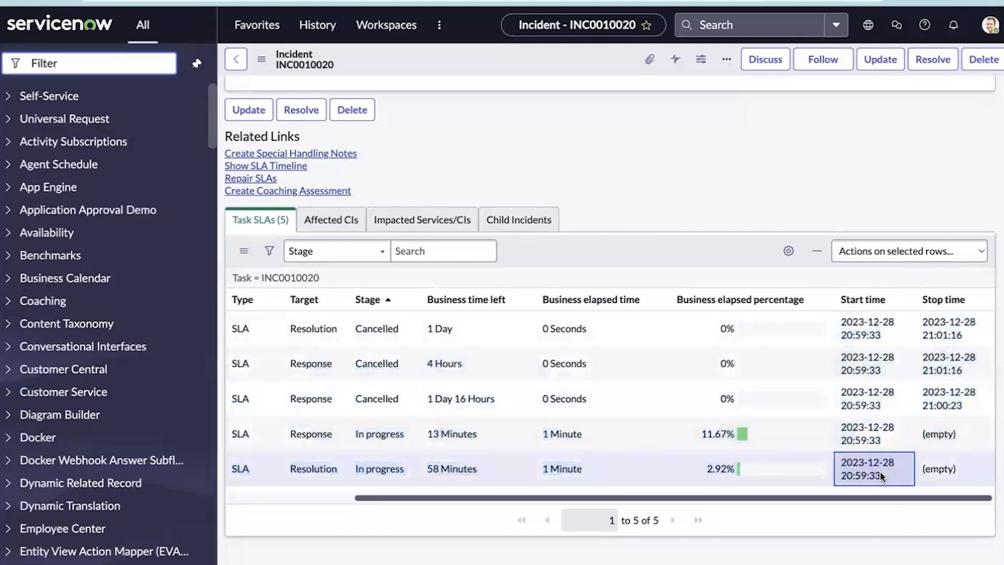
{"action": "left_click", "coordinate": [840, 476]}
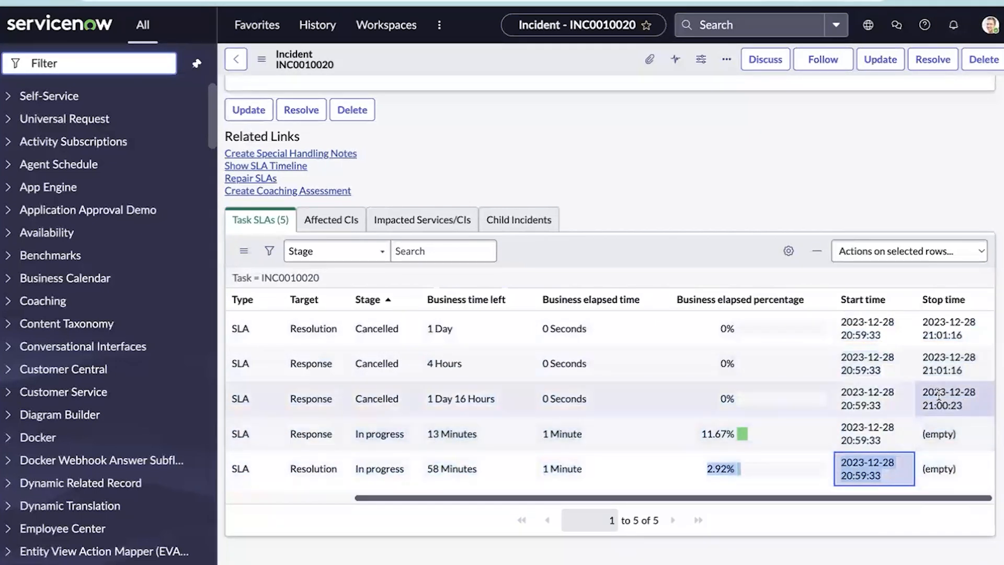
{"action": "scroll", "coordinate": [591, 386], "scroll_direction": "left", "scroll_amount": 3}
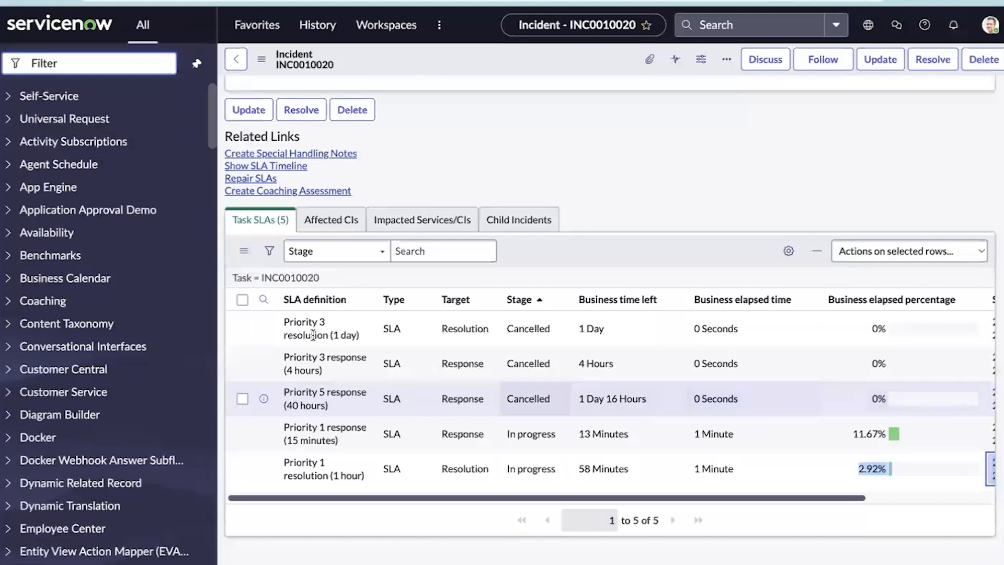
{"action": "scroll", "coordinate": [972, 354], "scroll_direction": "right", "scroll_amount": 3}
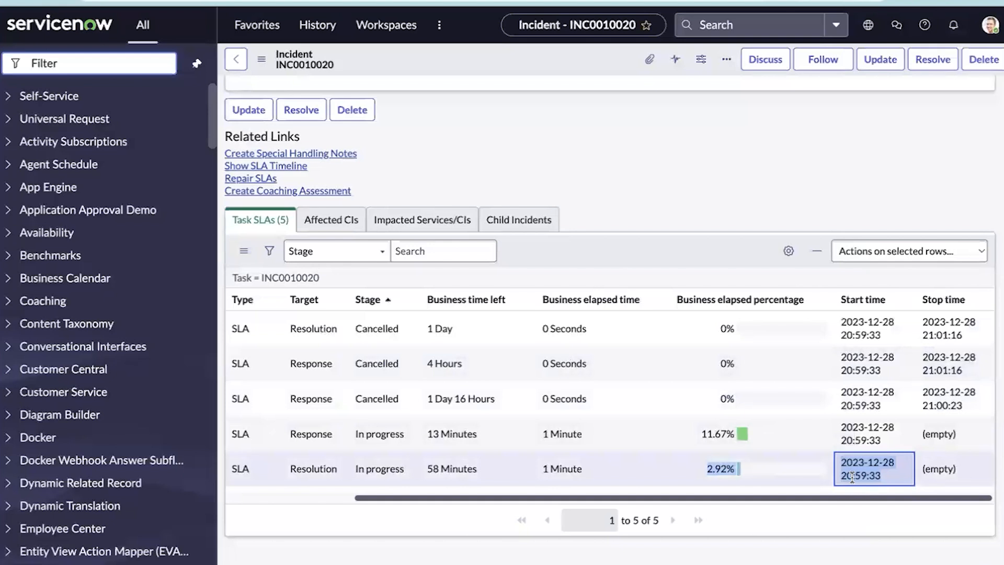
{"action": "scroll", "coordinate": [497, 442], "scroll_direction": "left", "scroll_amount": 3}
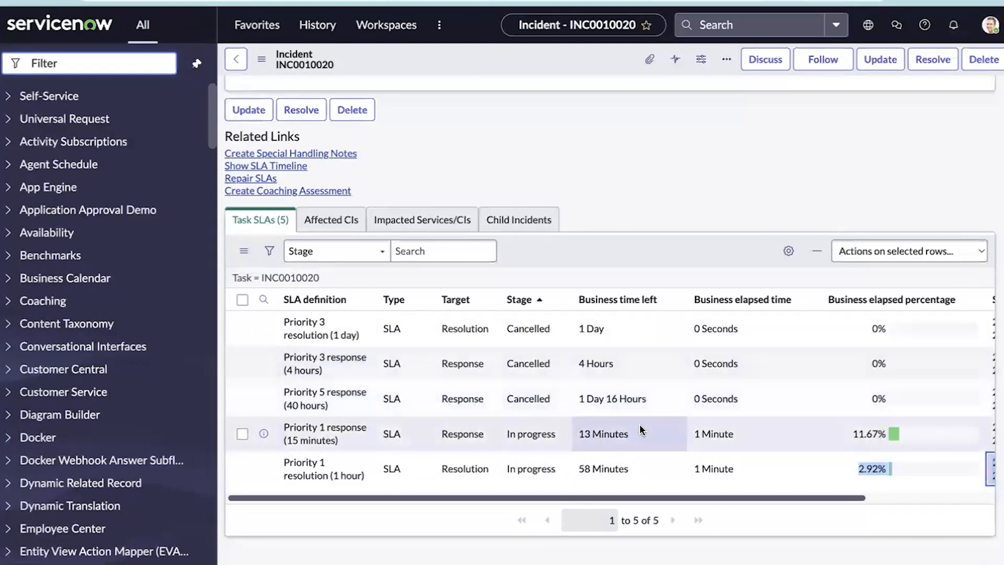
Lower the incident's priority by setting both Impact and Urgency to 3 - Low
{"action": "scroll", "coordinate": [639, 424], "scroll_direction": "up", "scroll_amount": 1}
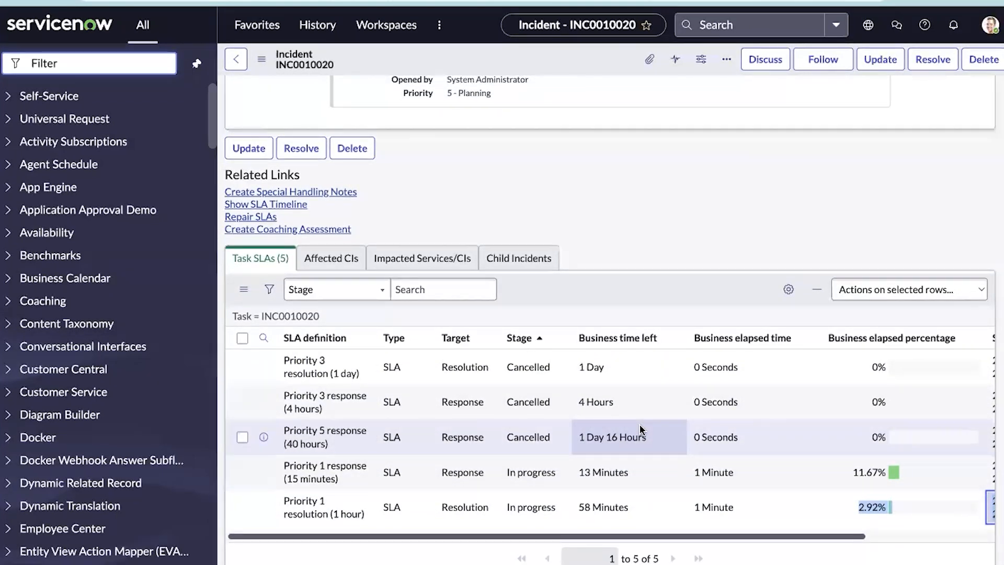
{"action": "scroll", "coordinate": [639, 424], "scroll_direction": "up", "scroll_amount": 15}
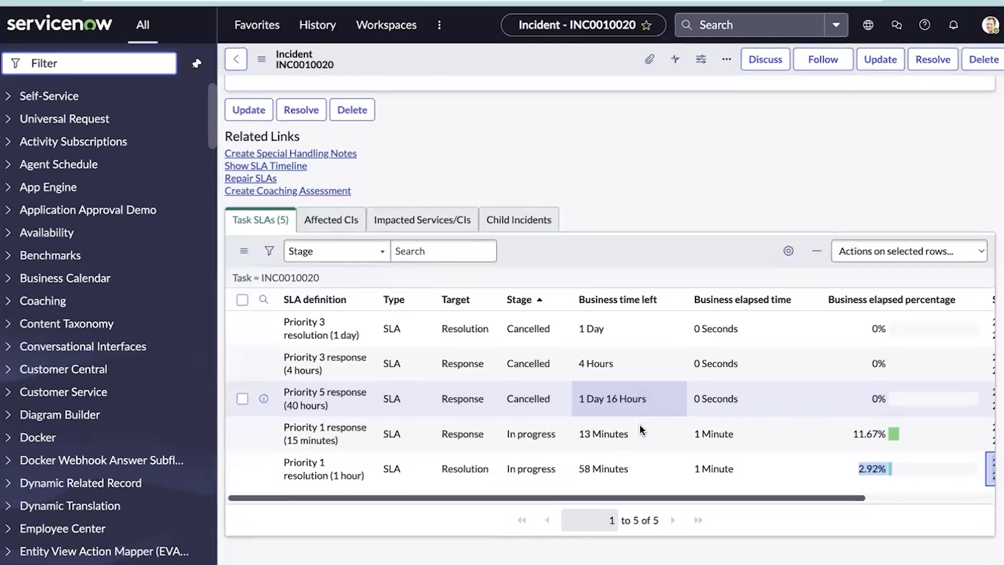
{"action": "left_click", "coordinate": [773, 156]}
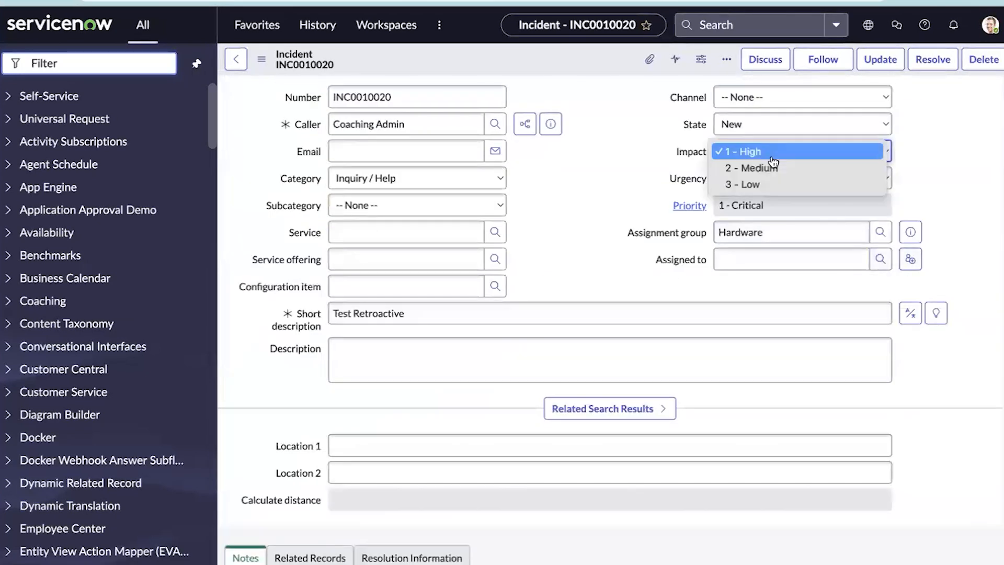
{"action": "left_click", "coordinate": [756, 185]}
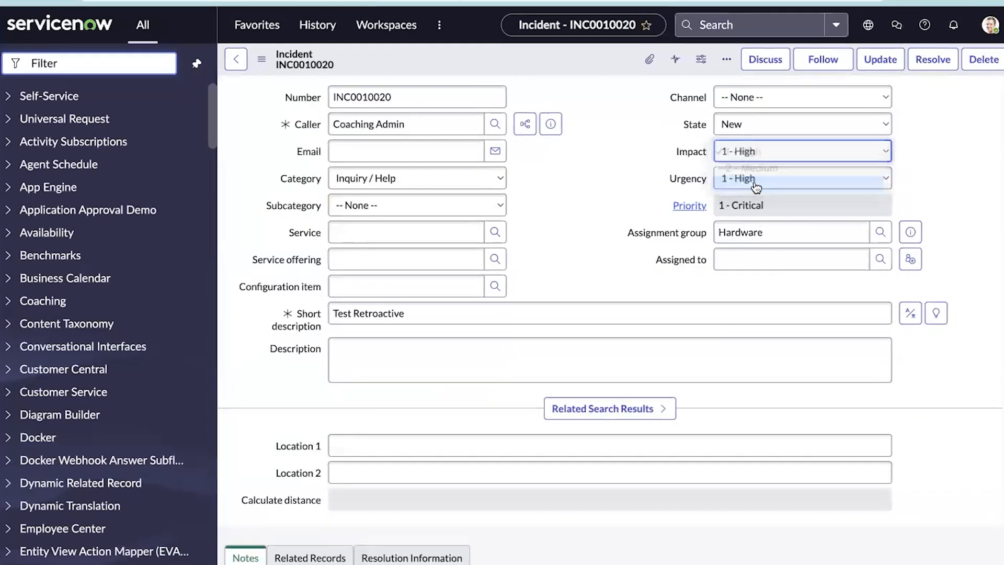
{"action": "left_click", "coordinate": [746, 180]}
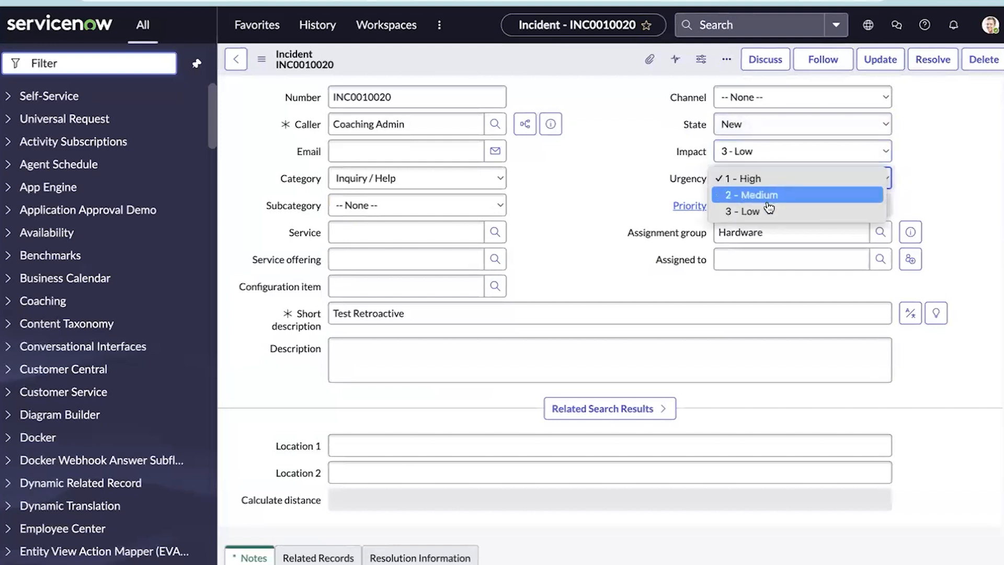
{"action": "left_click", "coordinate": [766, 196]}
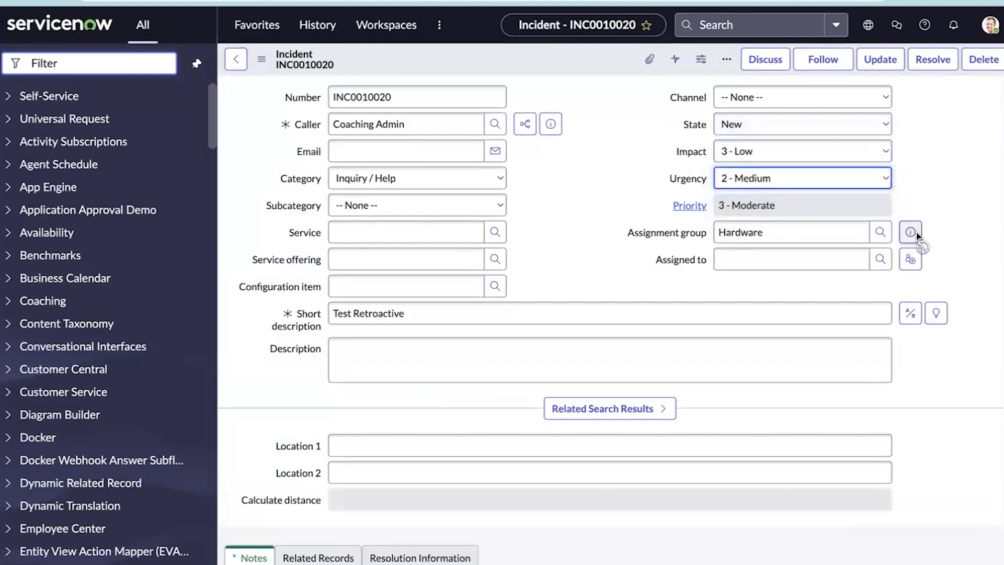
{"action": "left_click", "coordinate": [807, 183]}
{"action": "left_click", "coordinate": [777, 192]}
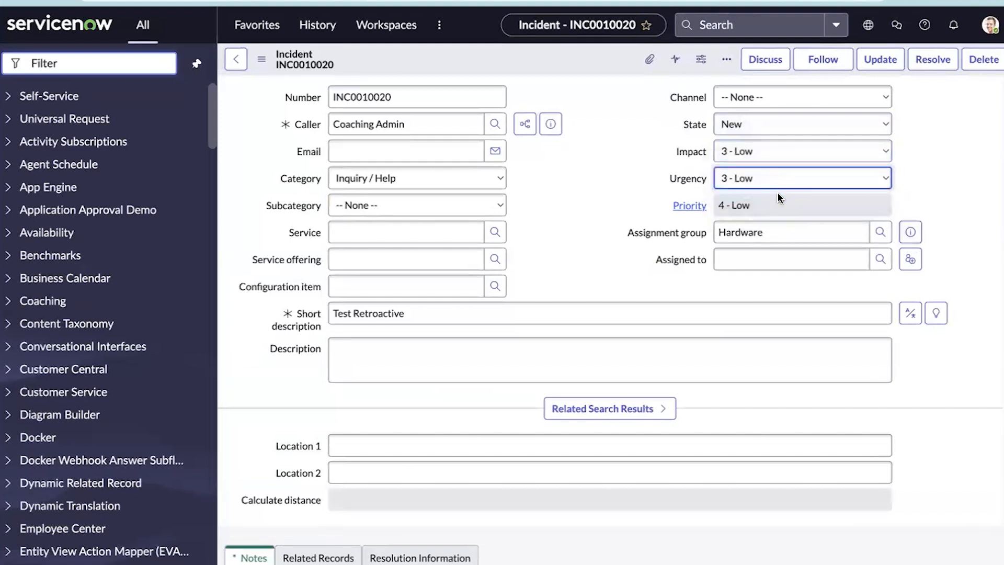
Add the work note "priority" to save the lowered-priority incident and check its Task SLAs list
{"action": "right_click", "coordinate": [480, 59]}
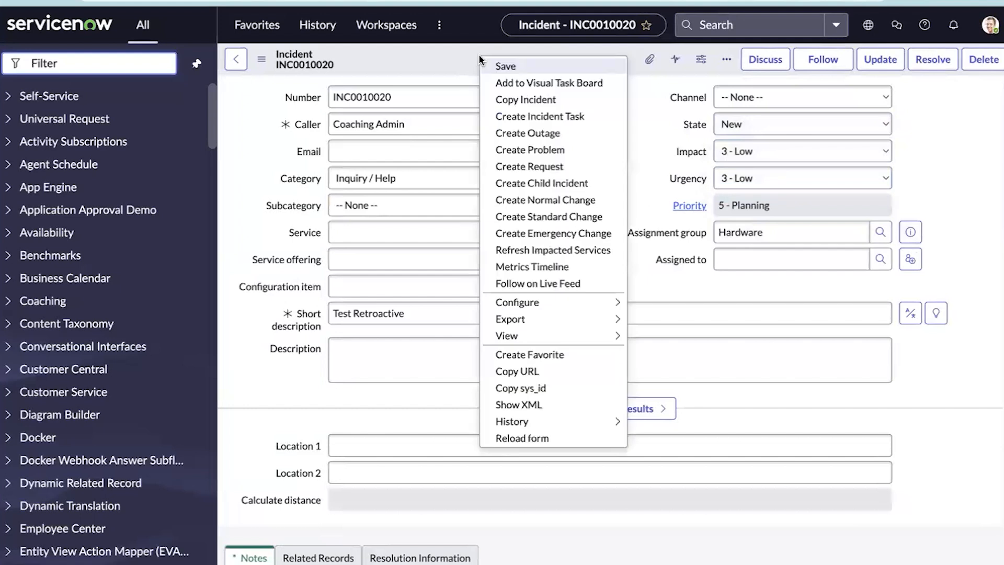
{"action": "left_click", "coordinate": [506, 64]}
{"action": "type", "text": "priority"}
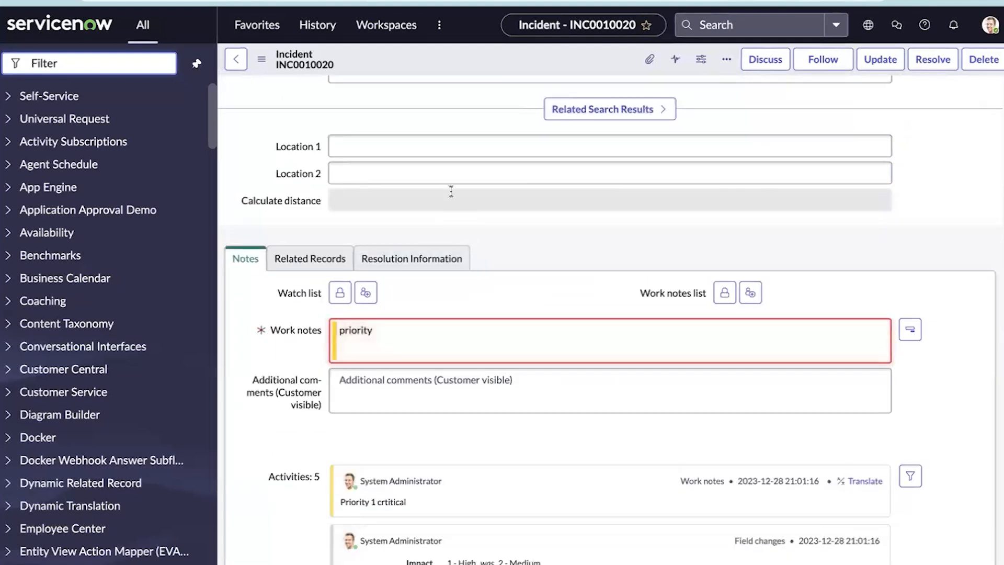
{"action": "right_click", "coordinate": [435, 59]}
{"action": "left_click", "coordinate": [446, 70]}
{"action": "scroll", "coordinate": [415, 287], "scroll_direction": "down", "scroll_amount": 15}
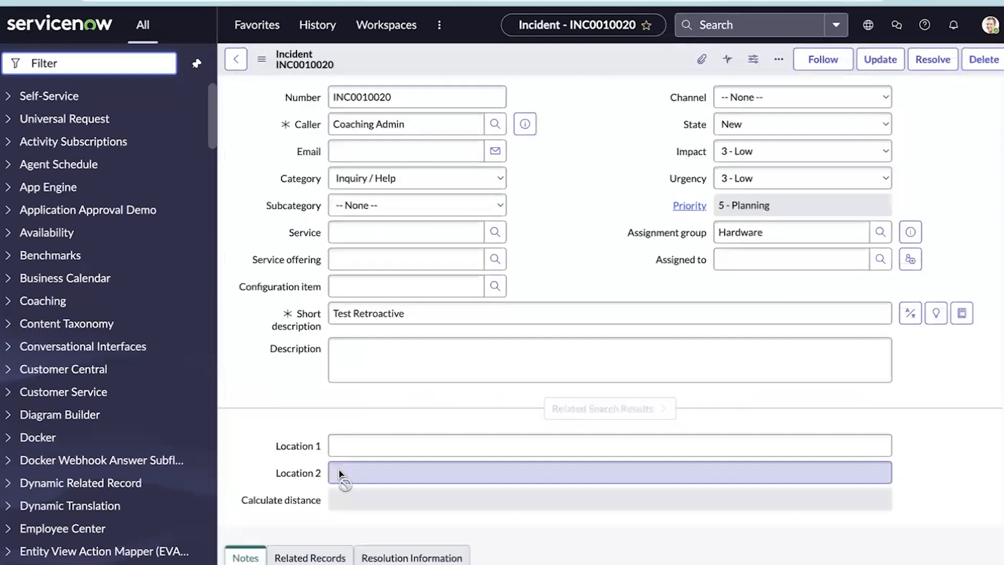
{"action": "scroll", "coordinate": [336, 473], "scroll_direction": "down", "scroll_amount": 15}
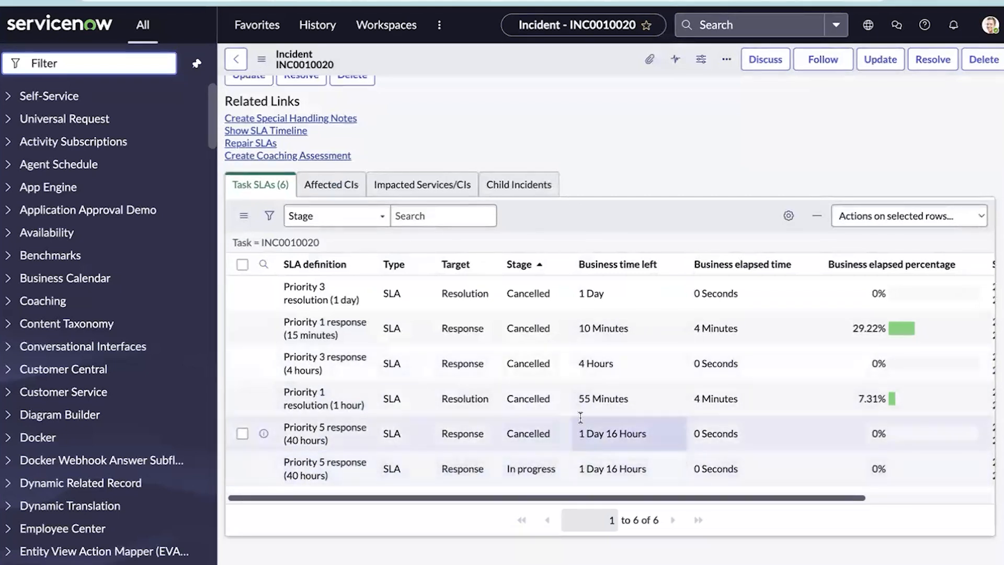
Raise the incident's priority again by setting both Impact and Urgency to 1 - High
{"action": "scroll", "coordinate": [591, 173], "scroll_direction": "up", "scroll_amount": 12}
{"action": "scroll", "coordinate": [784, 190], "scroll_direction": "up", "scroll_amount": 3}
{"action": "left_click", "coordinate": [755, 151]}
{"action": "left_click", "coordinate": [740, 121]}
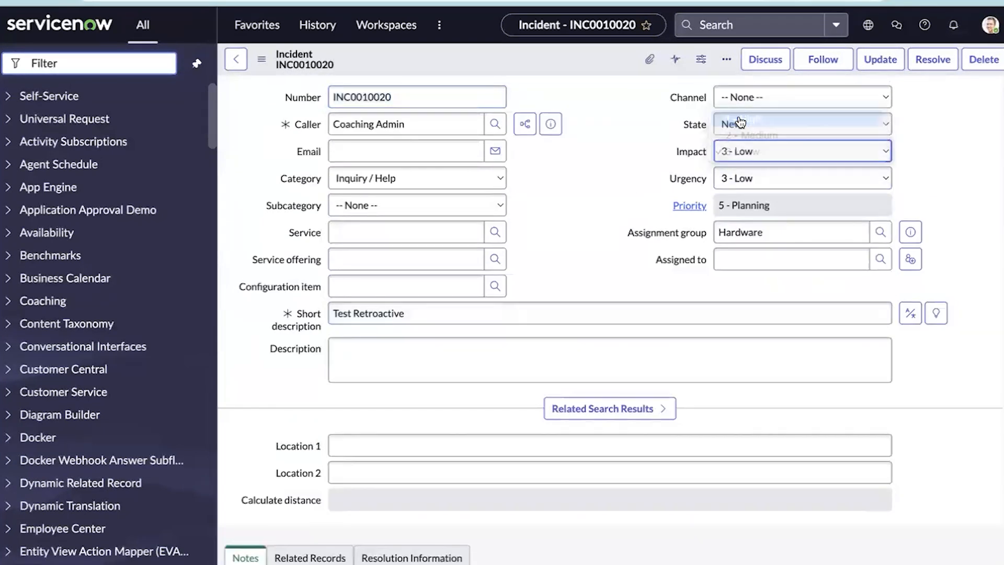
{"action": "left_click", "coordinate": [729, 178]}
{"action": "left_click", "coordinate": [737, 146]}
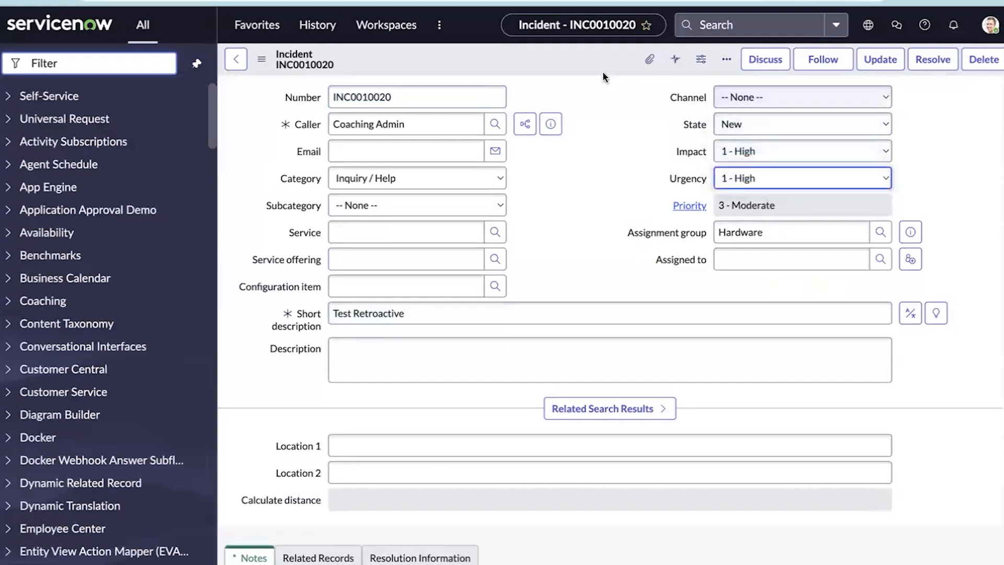
Enter the required work note "priority" and save the incident with its high impact and urgency
{"action": "right_click", "coordinate": [584, 51]}
{"action": "left_click", "coordinate": [599, 59]}
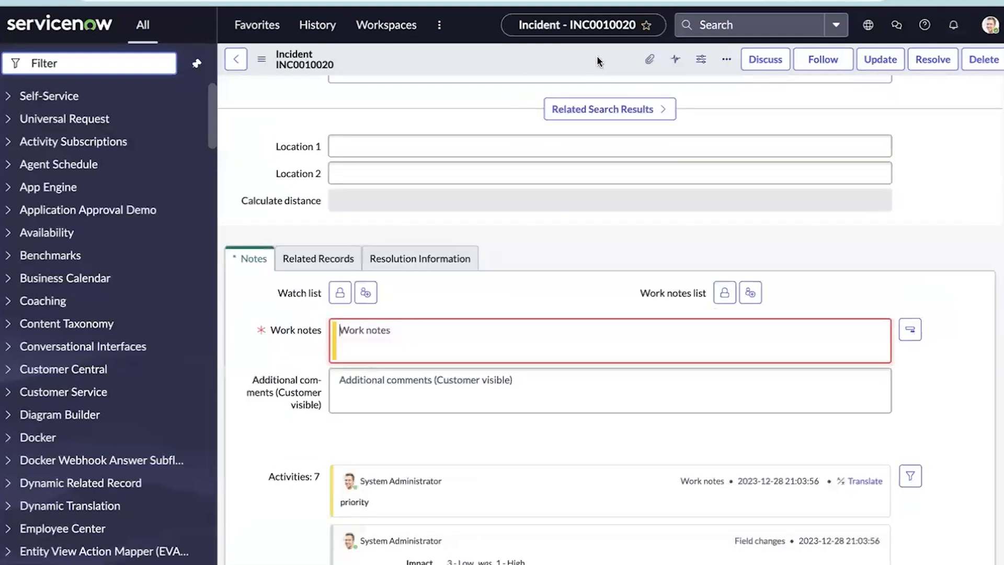
{"action": "type", "text": "priority"}
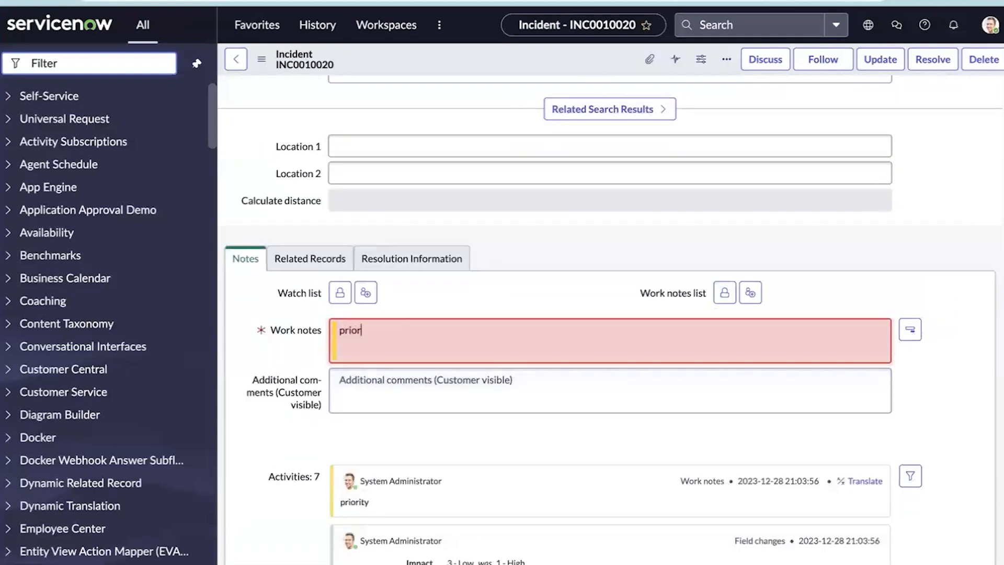
{"action": "right_click", "coordinate": [495, 51]}
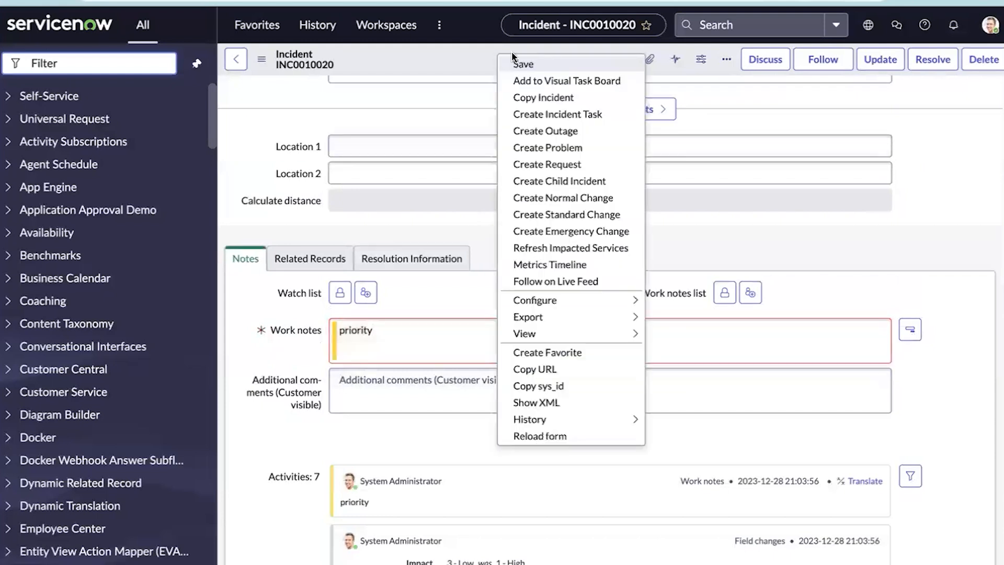
{"action": "left_click", "coordinate": [524, 60]}
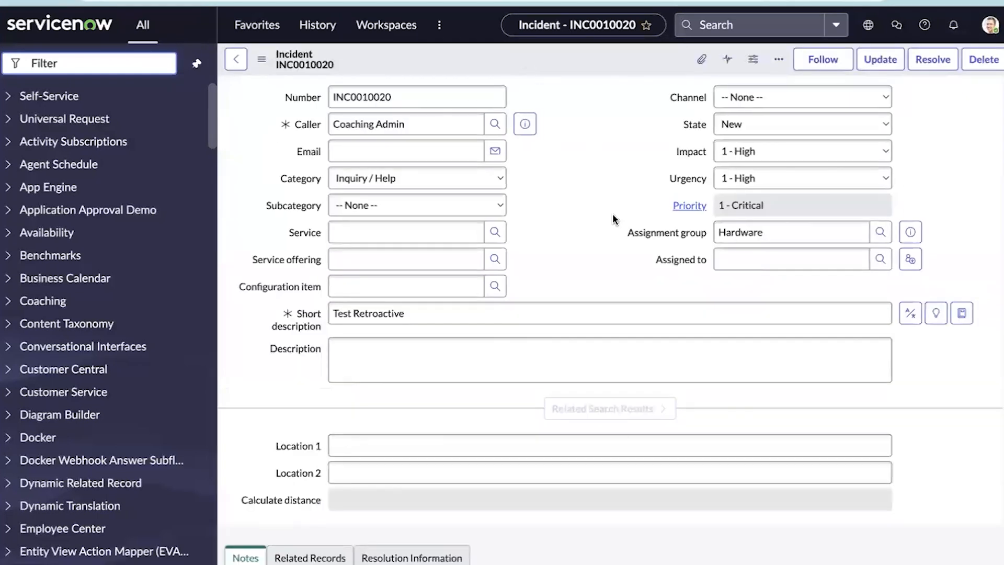
Compare the stage, elapsed time, elapsed percentage and start time of the incident's cancelled and in-progress Priority 1 Task SLAs
{"action": "scroll", "coordinate": [613, 226], "scroll_direction": "down", "scroll_amount": 9}
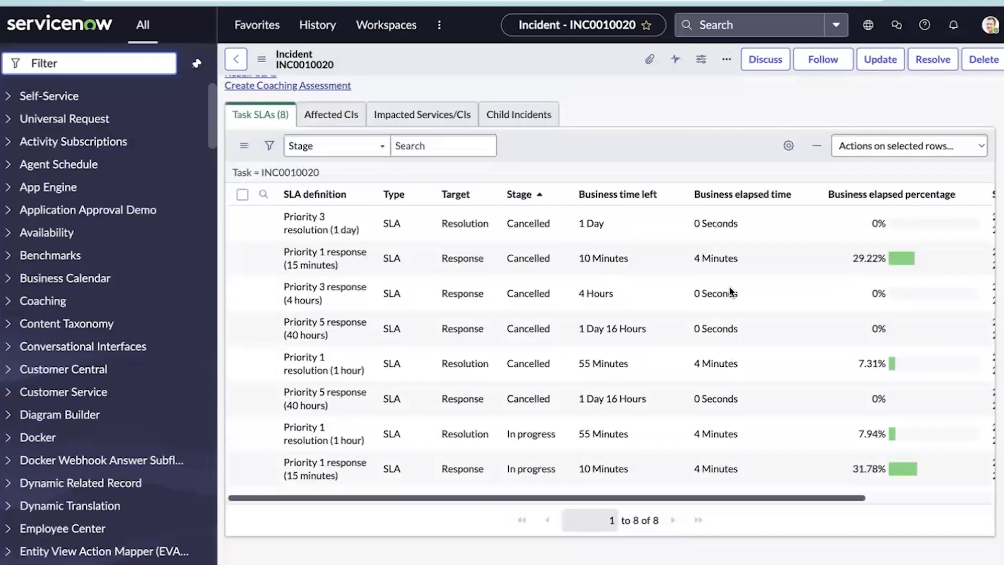
{"action": "scroll", "coordinate": [760, 390], "scroll_direction": "right", "scroll_amount": 3}
{"action": "scroll", "coordinate": [738, 401], "scroll_direction": "left", "scroll_amount": 3}
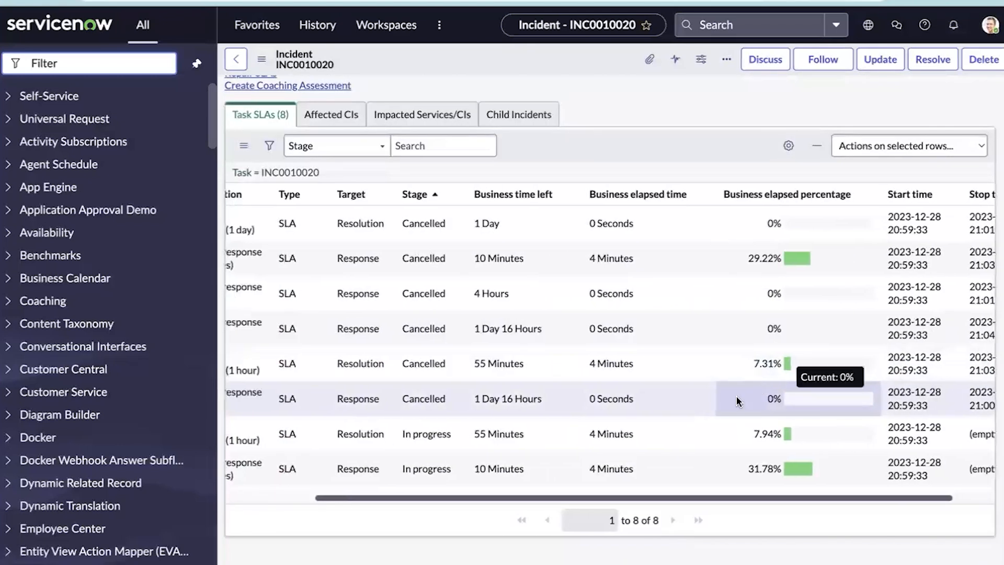
{"action": "scroll", "coordinate": [755, 435], "scroll_direction": "right", "scroll_amount": 1}
{"action": "scroll", "coordinate": [753, 430], "scroll_direction": "right", "scroll_amount": 1}
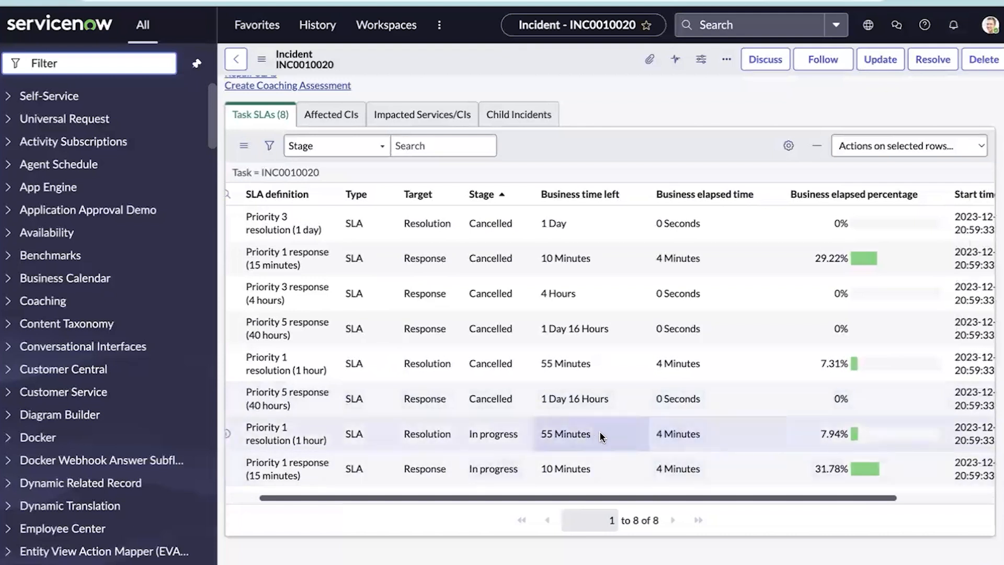
{"action": "scroll", "coordinate": [585, 442], "scroll_direction": "left", "scroll_amount": 3}
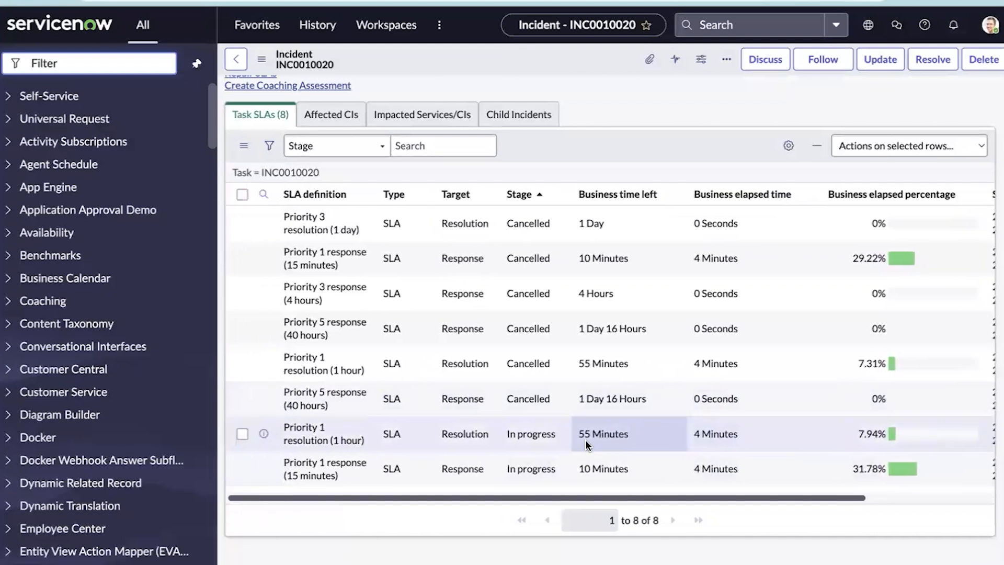